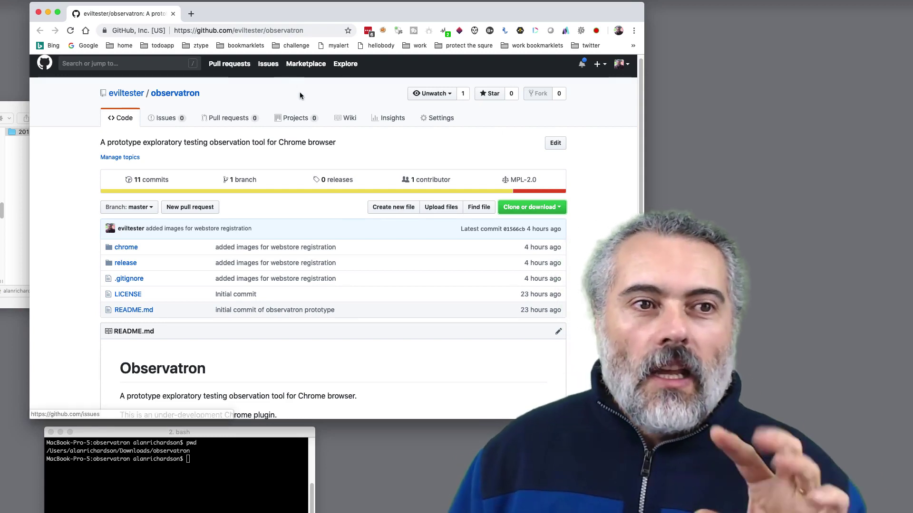
Check the observatron repository's Clone or download options, then scroll the README to its install and usage steps.
scroll(300, 92, up, 1)
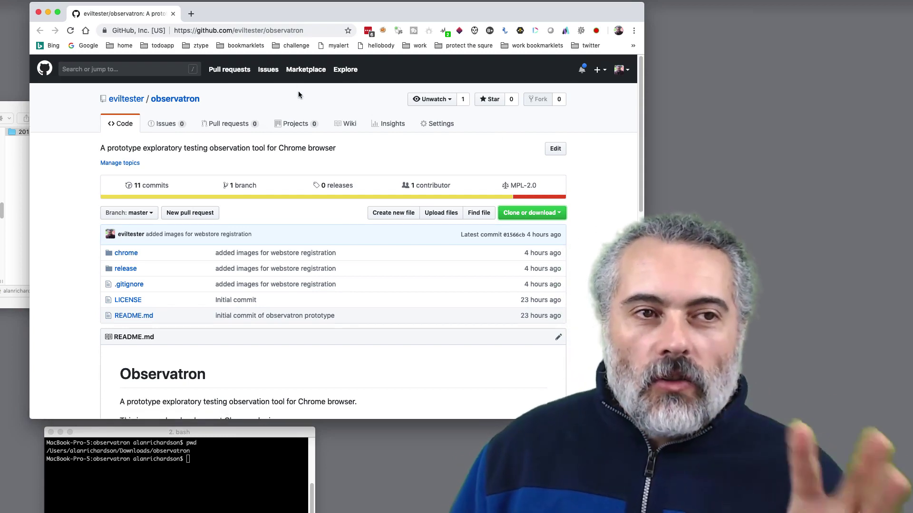
click(558, 214)
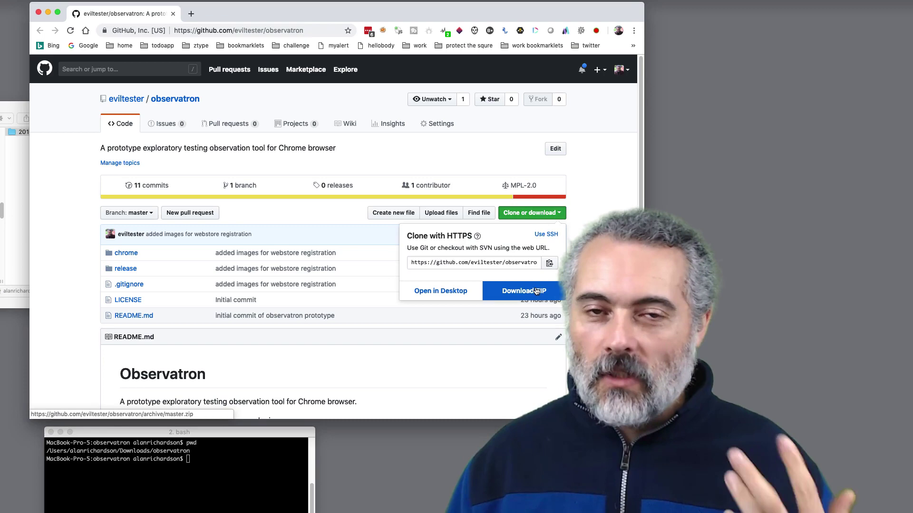
click(598, 166)
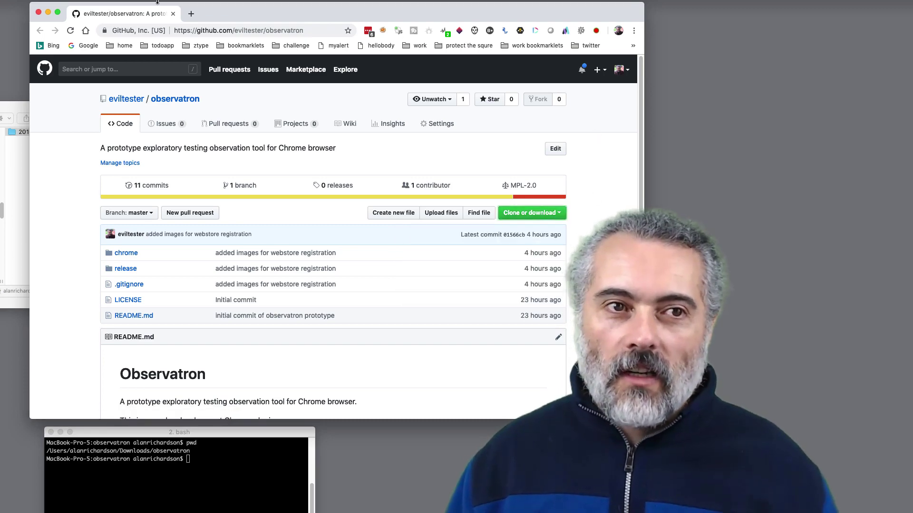
scroll(240, 114, down, 15)
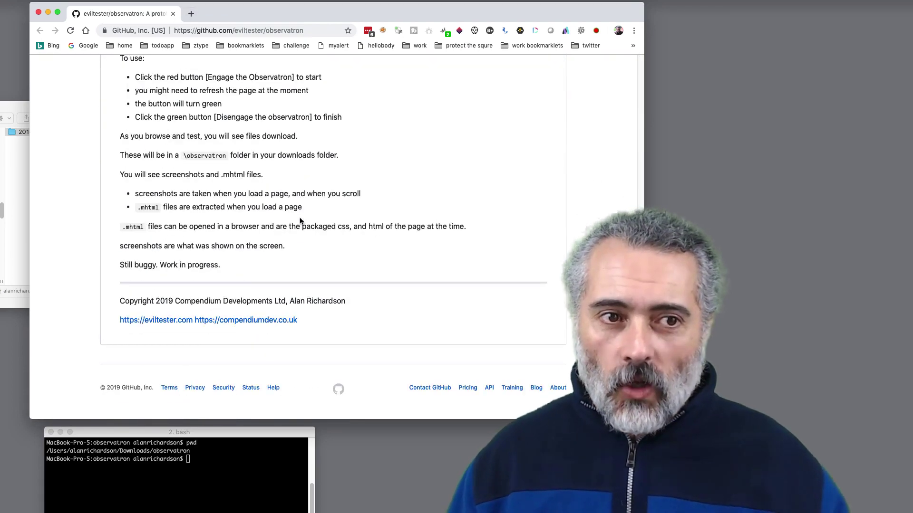
scroll(233, 135, up, 3)
scroll(232, 134, up, 1)
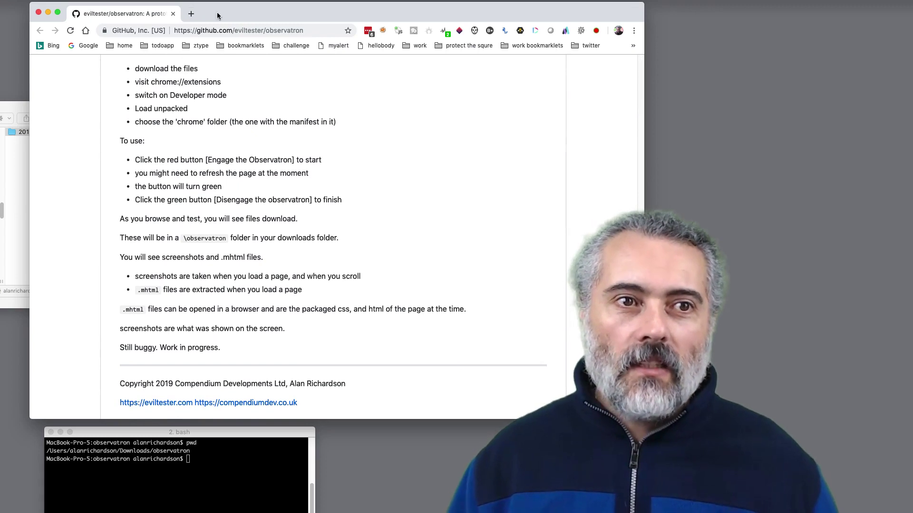
Go to chrome://extensions in a new tab.
click(189, 15)
text(c)
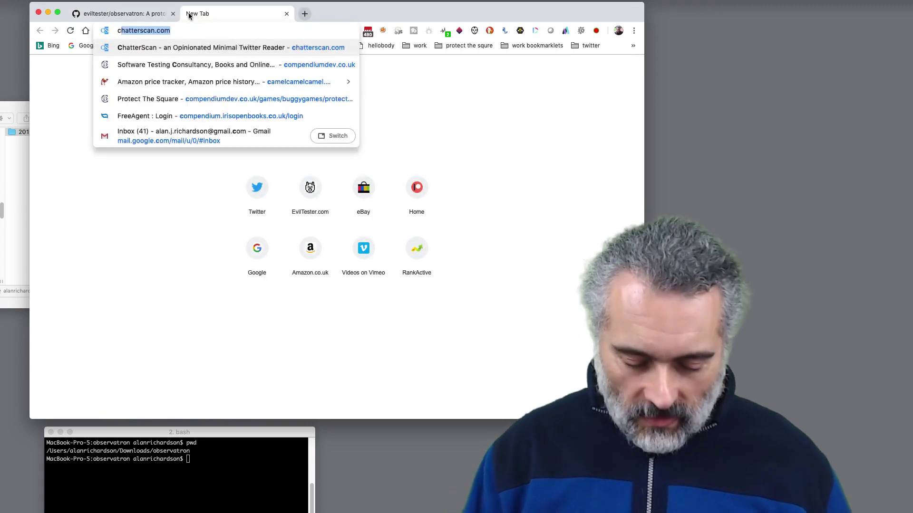
text(hrome://exten)
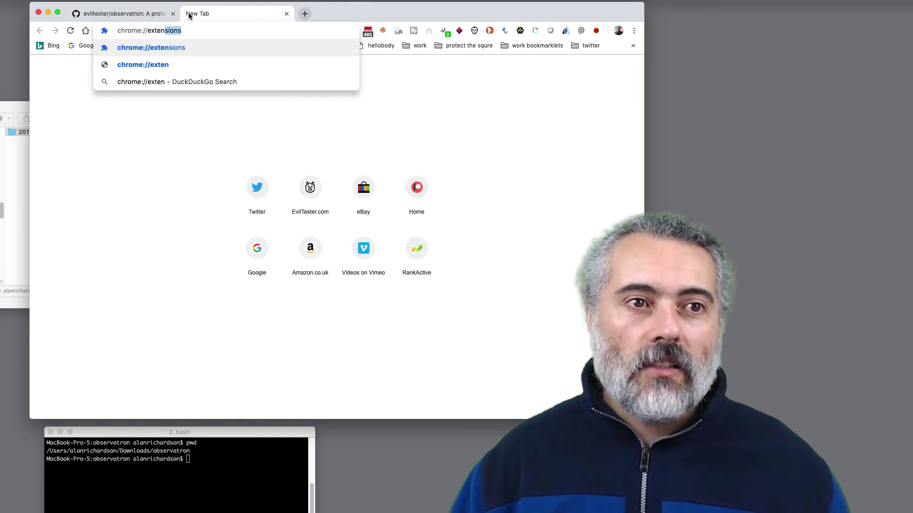
key(Return)
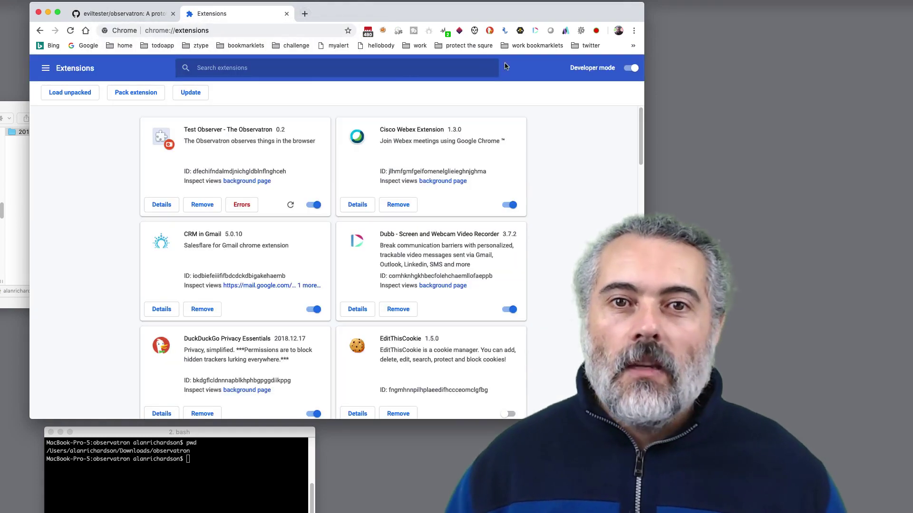
Toggle Developer mode off and back on, cancel Load unpacked, and close the Extensions page.
click(628, 74)
click(629, 74)
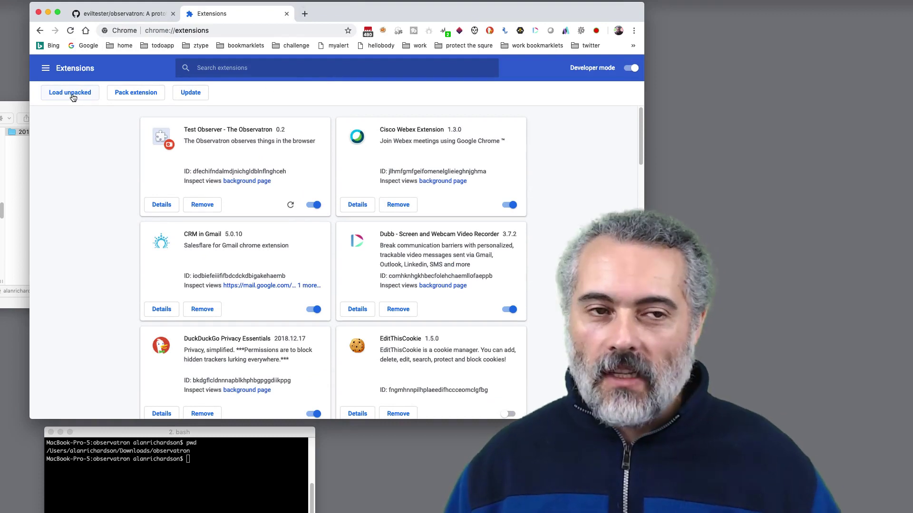
click(73, 97)
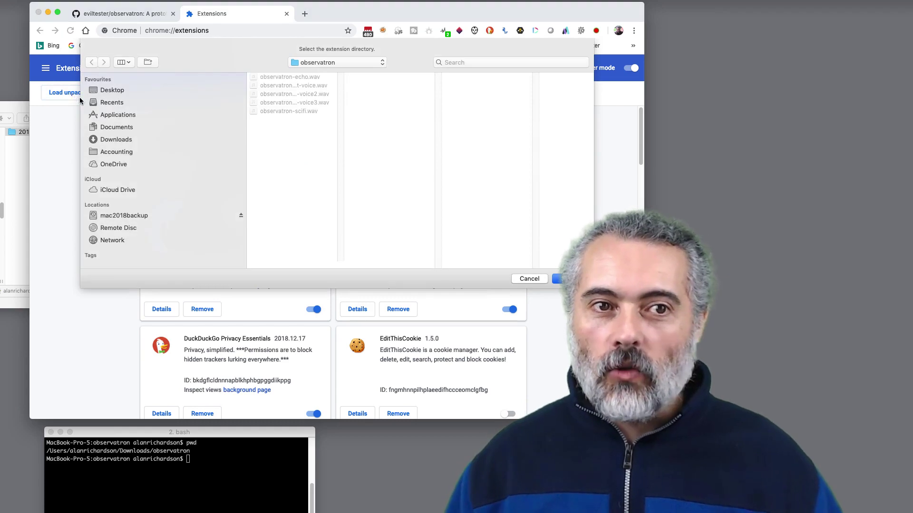
click(528, 279)
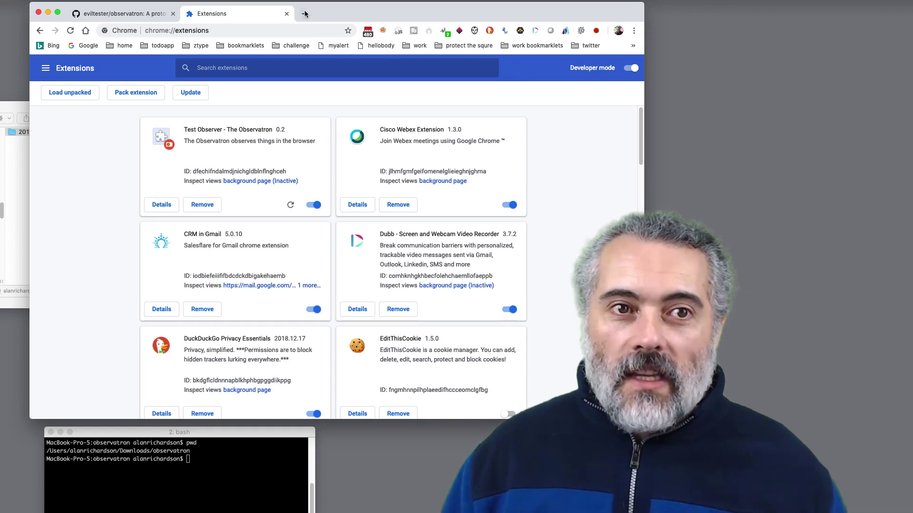
click(286, 15)
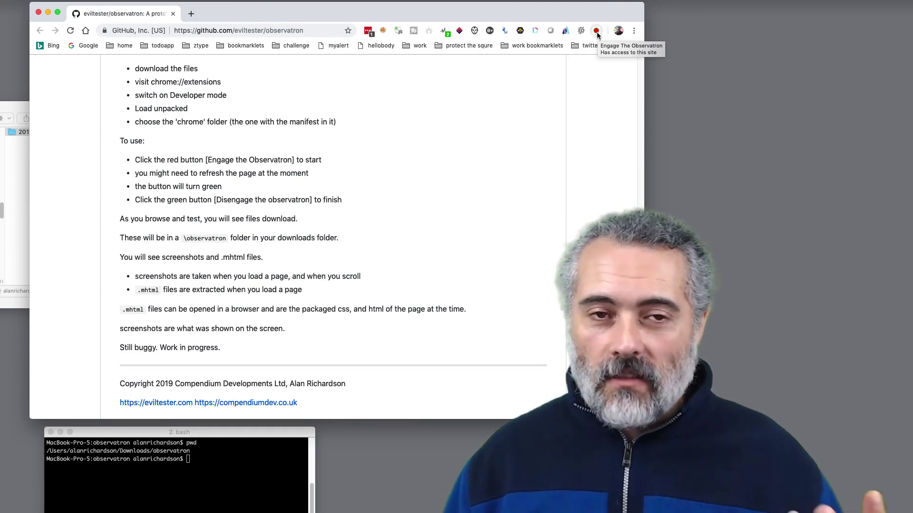
Open eviltester.com in a new tab and engage Observatron from its toolbar icon.
click(191, 14)
text(e)
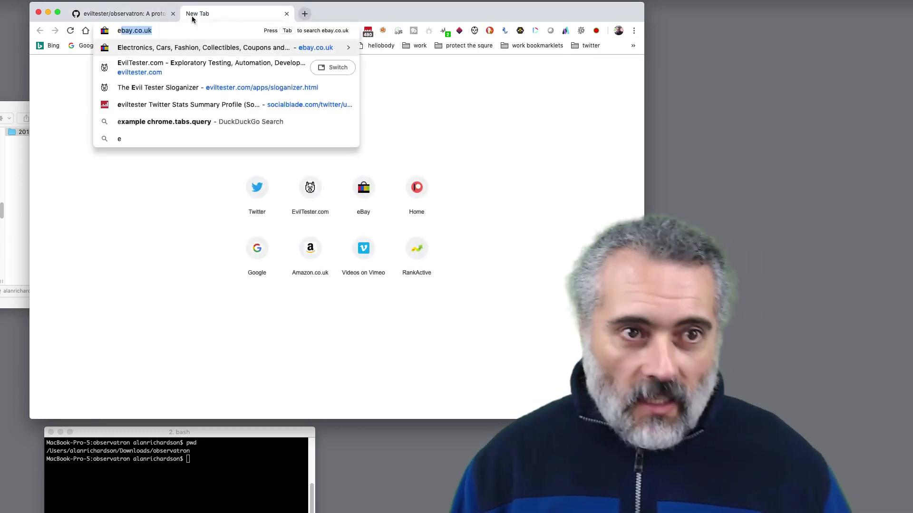
text(vil)
key(Return)
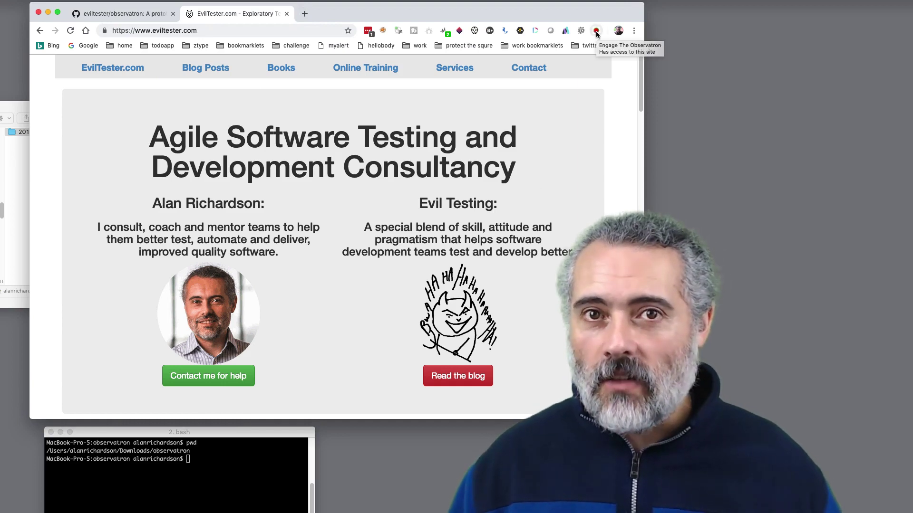
click(596, 31)
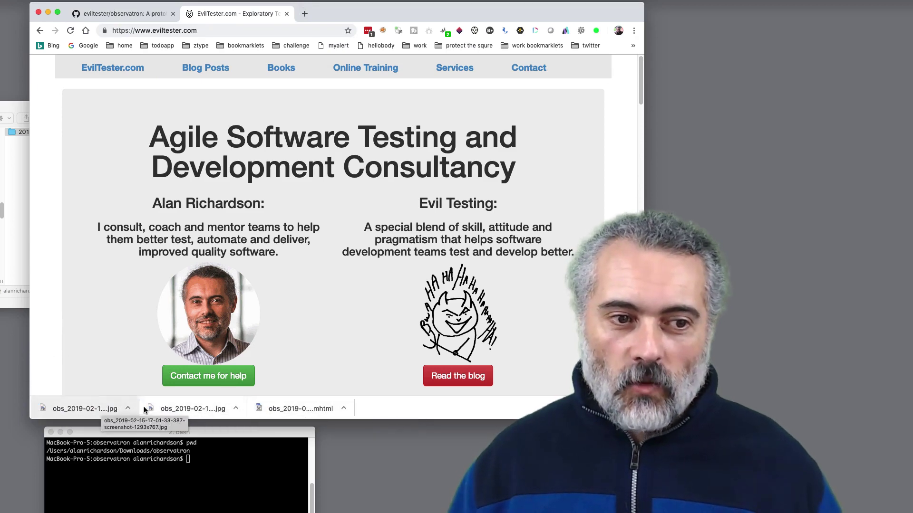
Make the browser window narrower and scroll down the EvilTester page to trigger captures.
drag(643, 418, 395, 425)
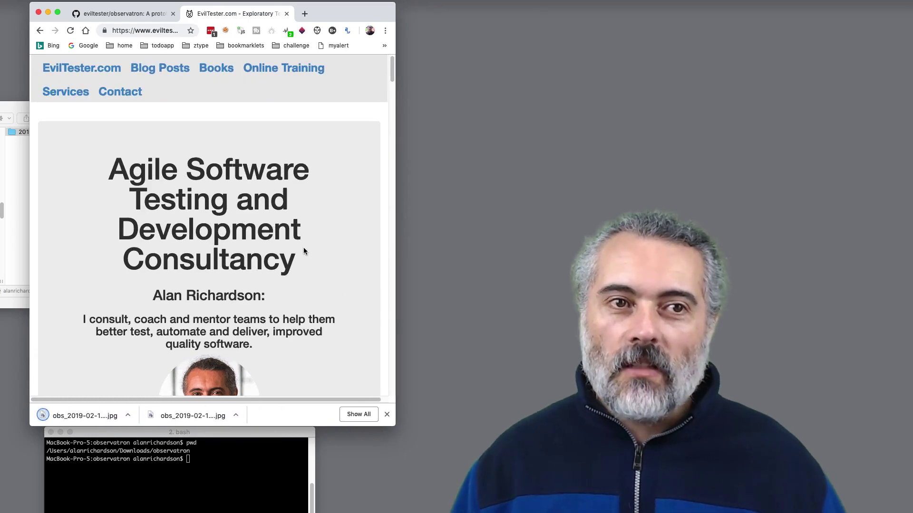
scroll(304, 247, down, 6)
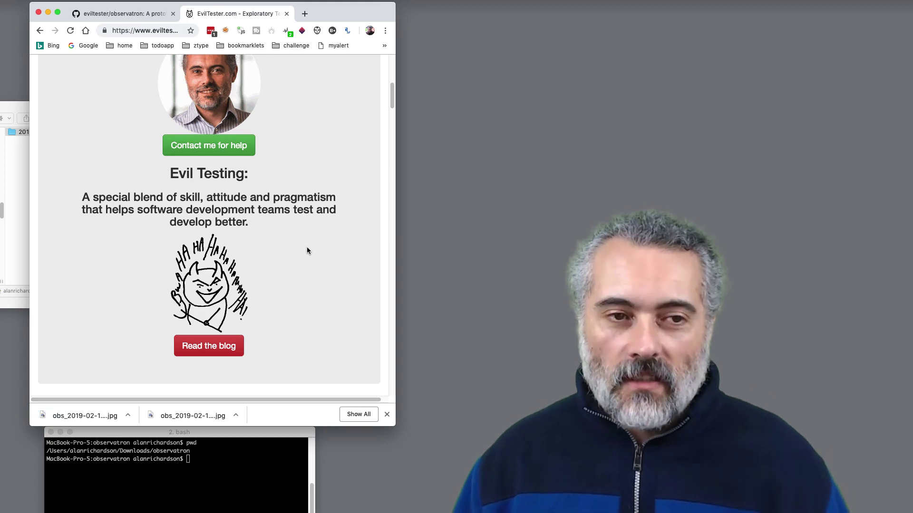
scroll(306, 247, down, 5)
scroll(307, 248, up, 2)
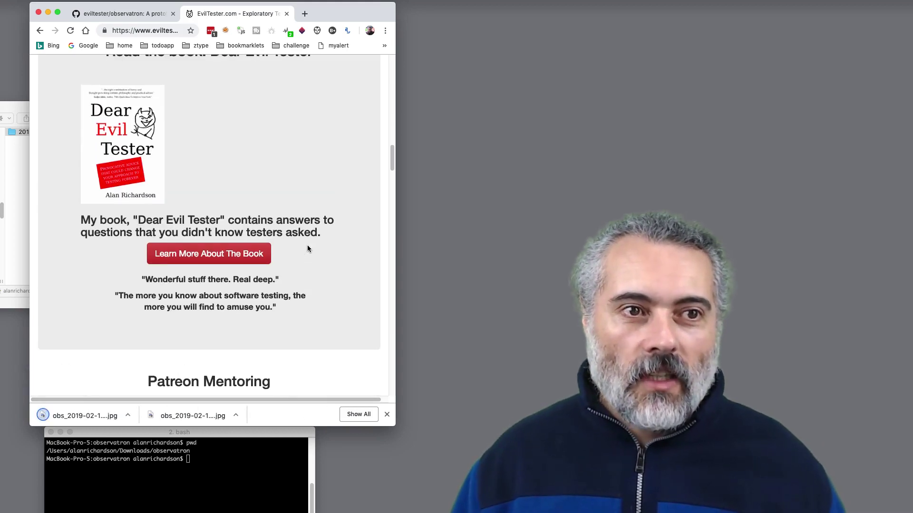
scroll(335, 182, up, 1)
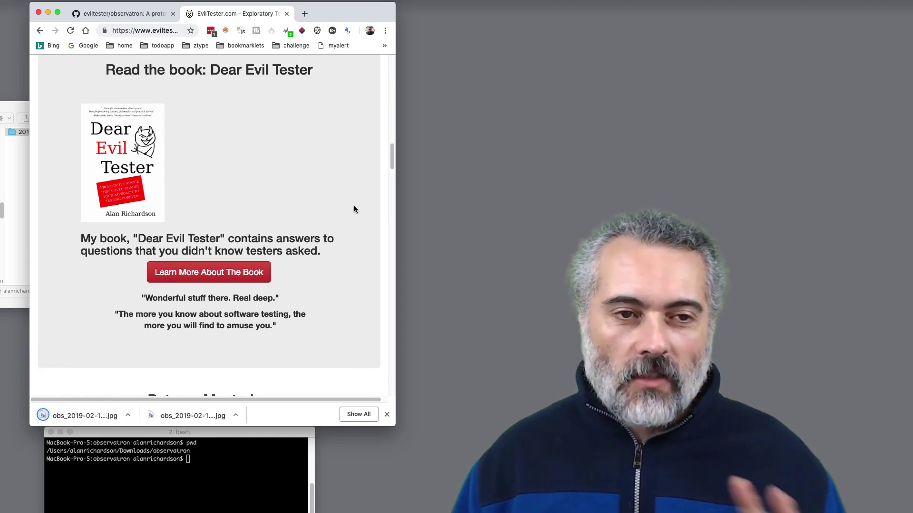
scroll(354, 211, down, 10)
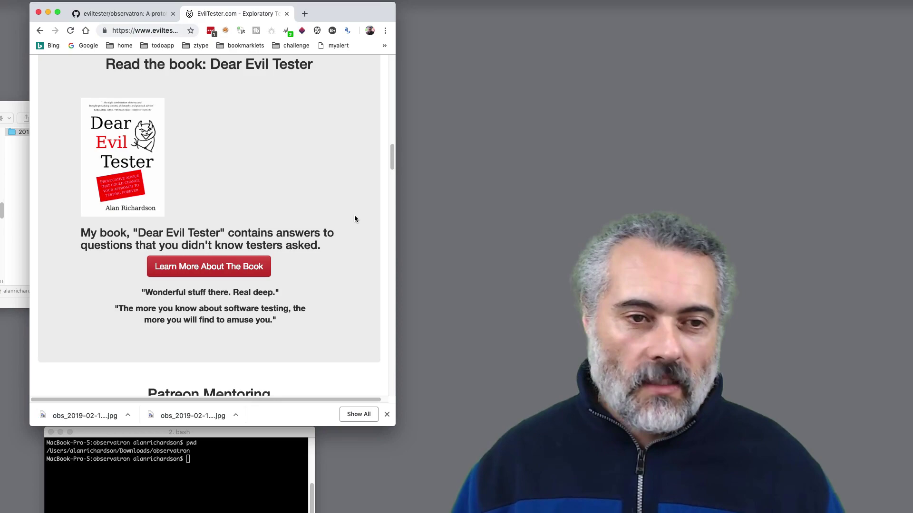
scroll(359, 220, down, 15)
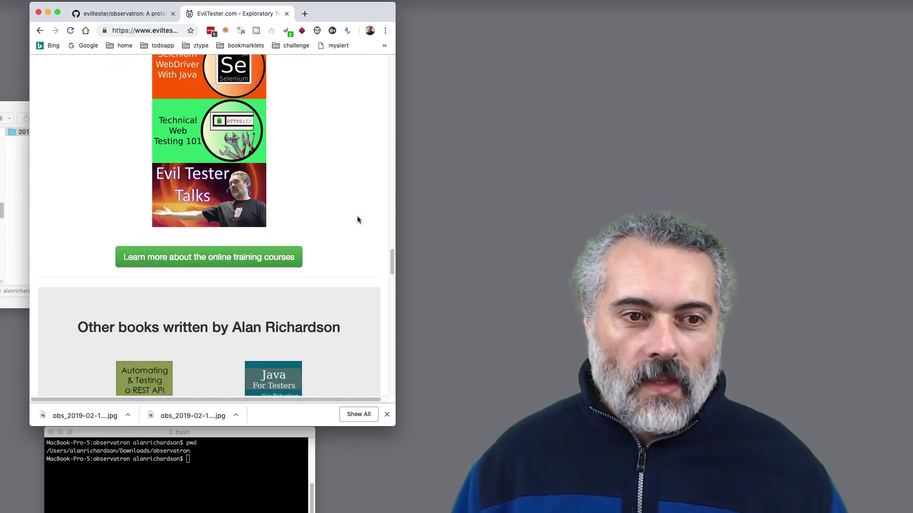
scroll(357, 220, down, 1)
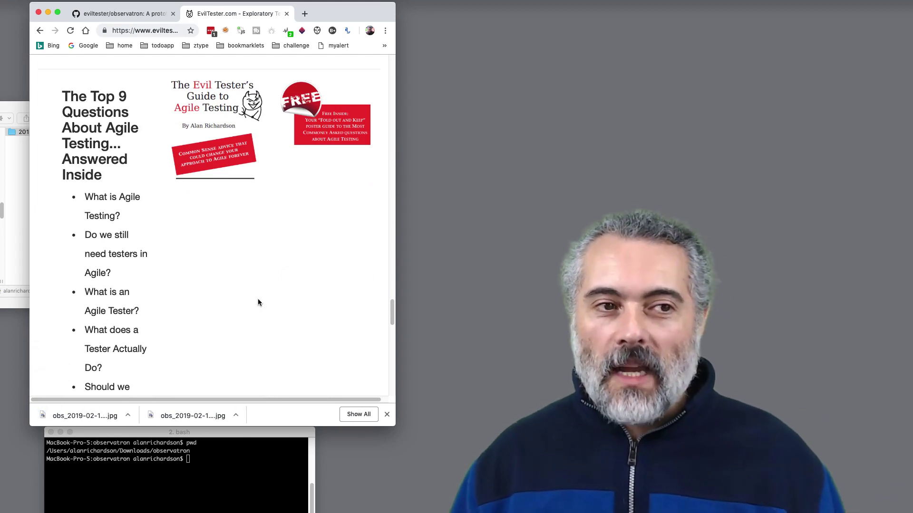
click(231, 496)
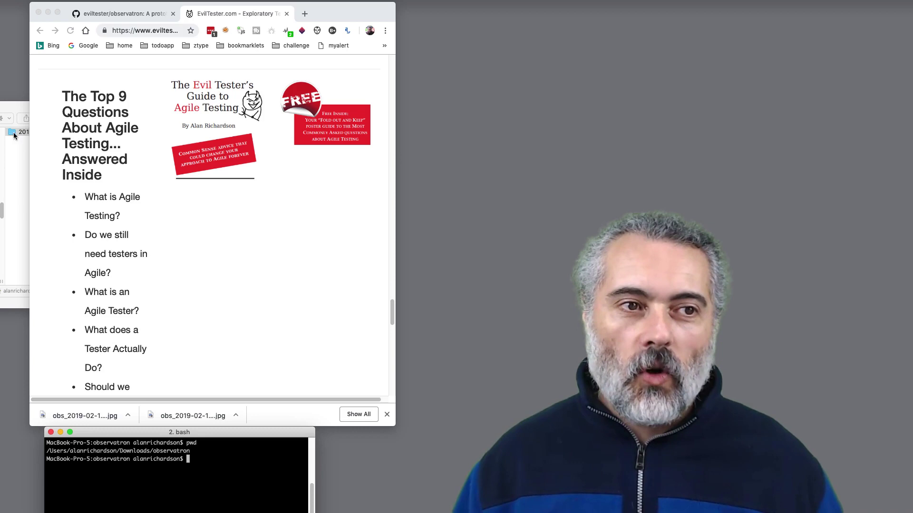
Open the 02/15 capture folder in a widened Finder window and preview the last screenshot.
click(16, 114)
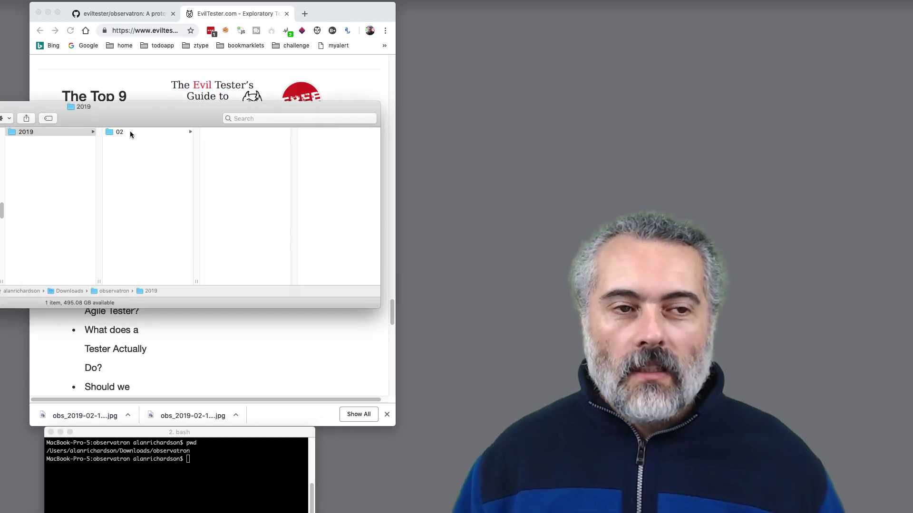
click(130, 133)
click(218, 136)
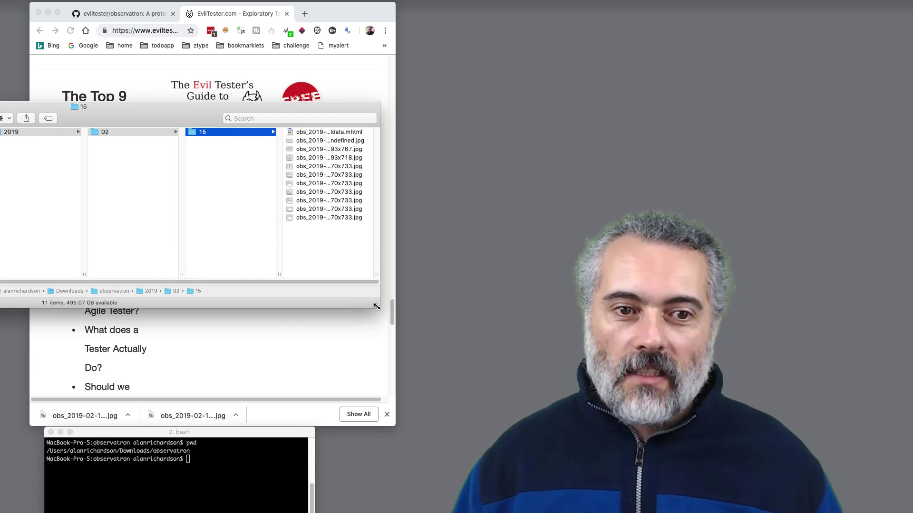
drag(376, 307, 703, 310)
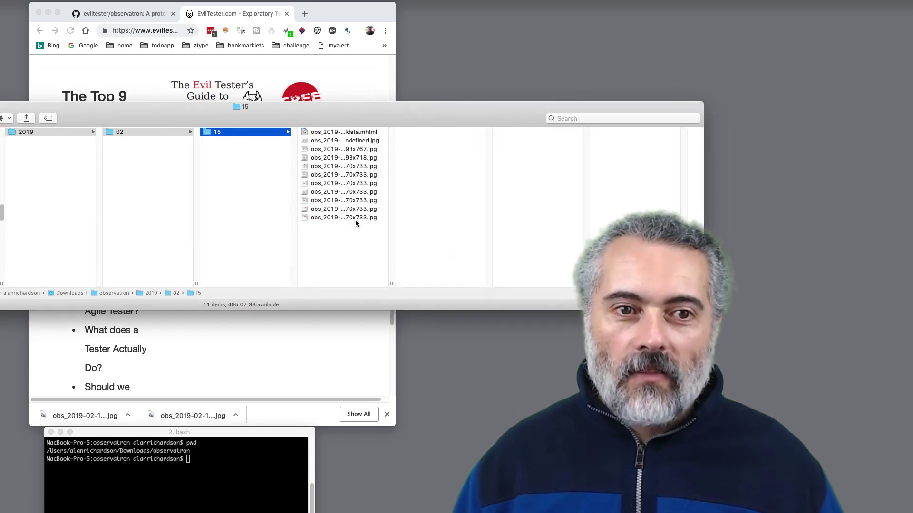
click(355, 218)
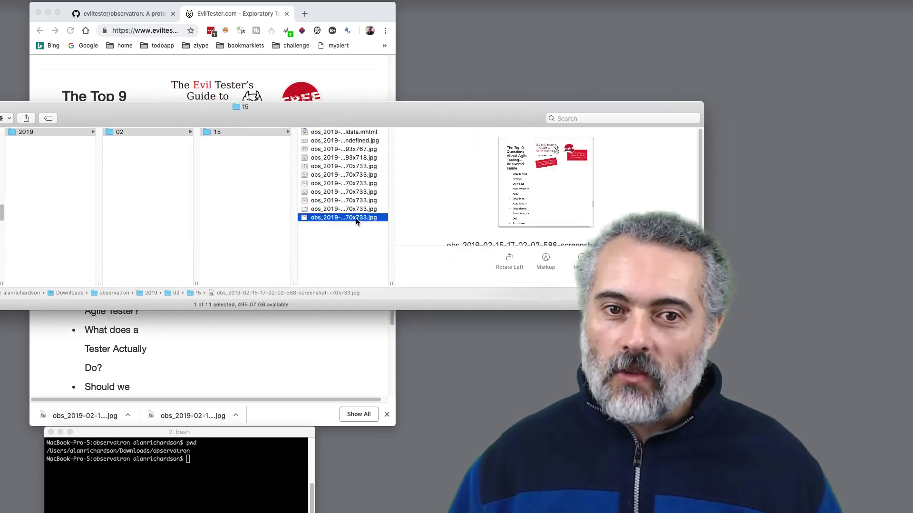
Step back through the screenshots to the .mhtml capture and show its context menu.
key(Up)
key(Up)
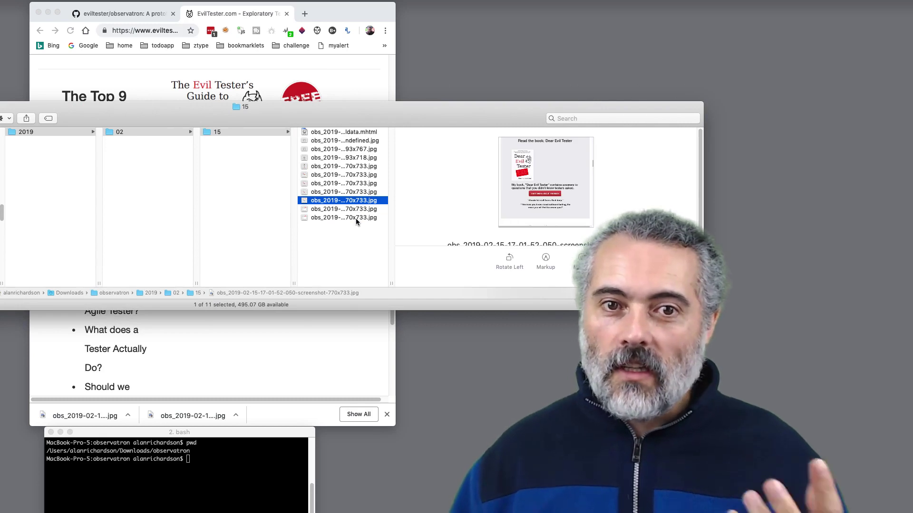
key(Up)
key(Down)
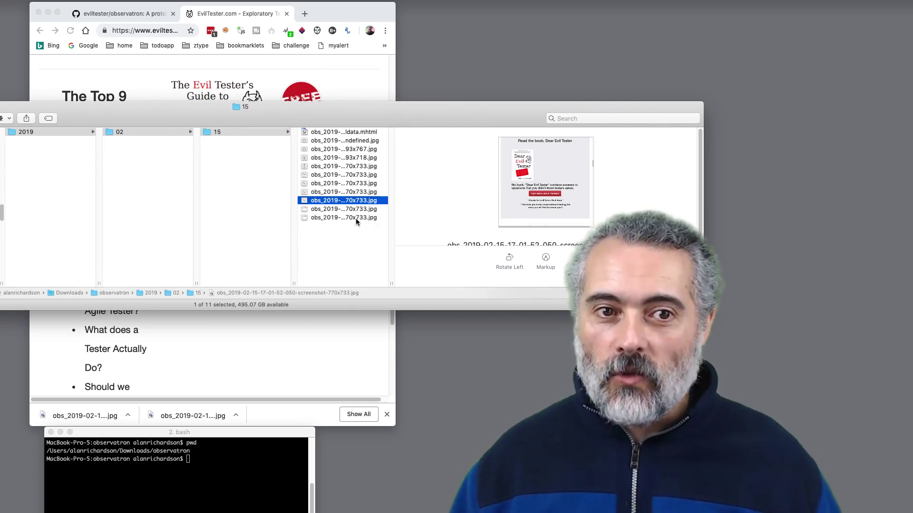
key(Up)
key(Up)
key(Up)
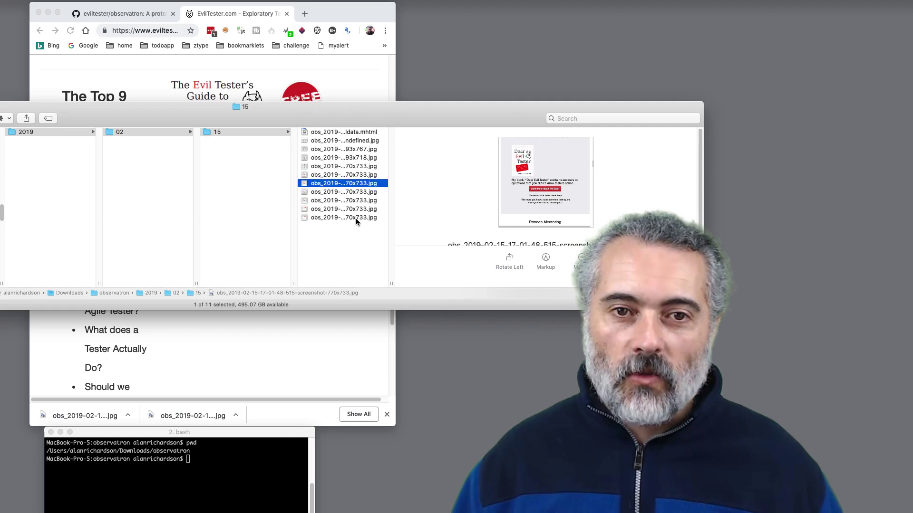
key(Up)
key(Up)
key(Up)
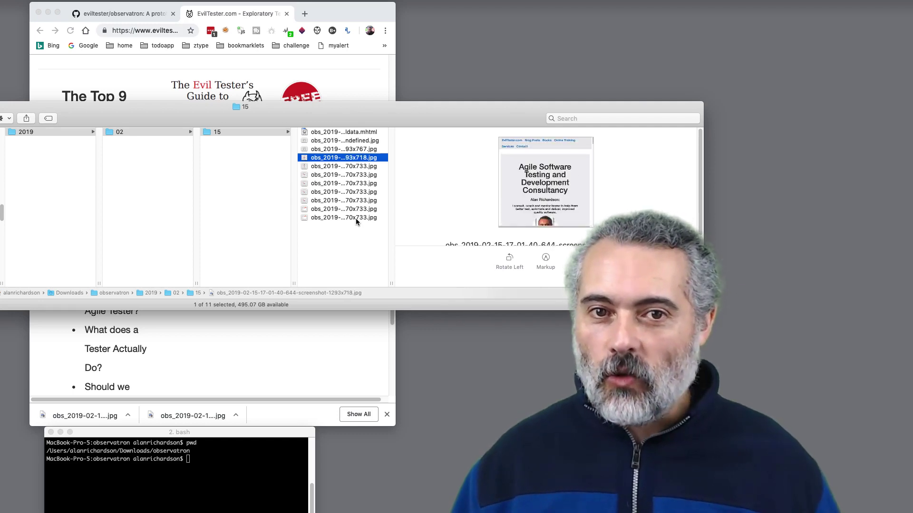
key(Up)
key(Up)
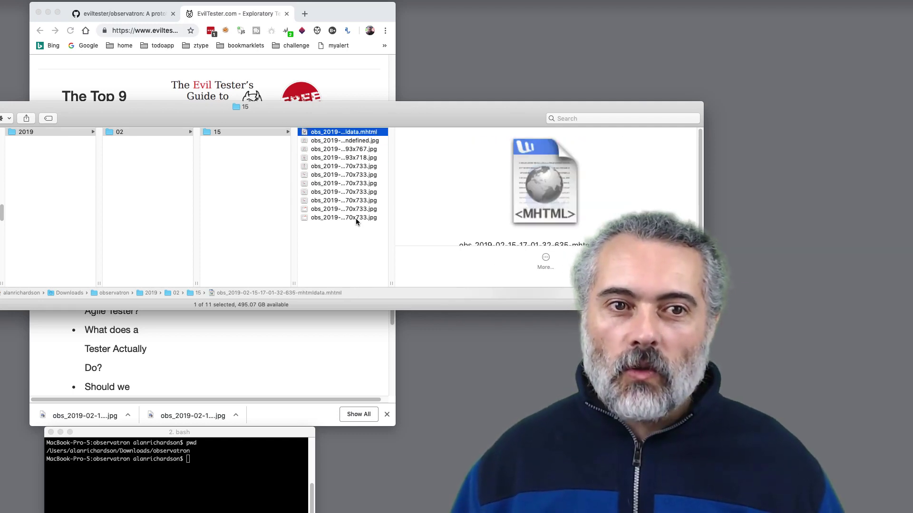
right_click(364, 136)
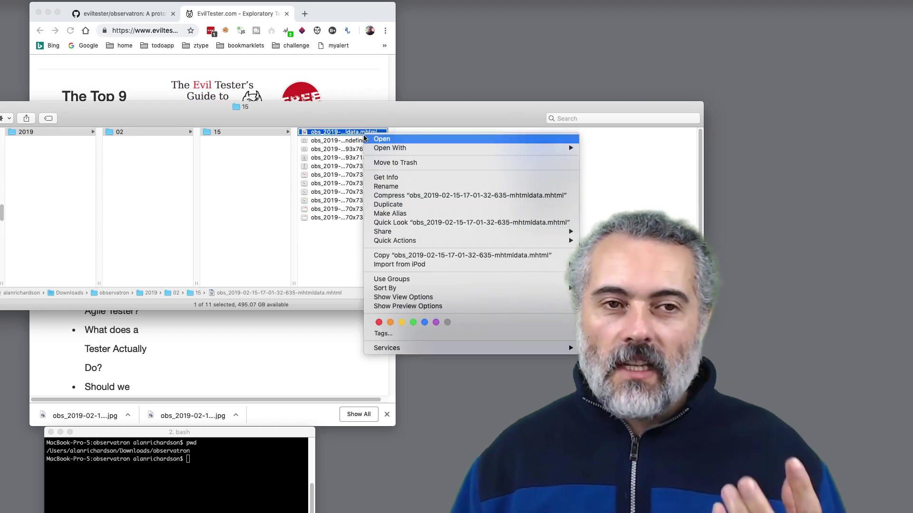
Scroll the EvilTester home page and open the Blog Posts Index via Read The Blog.
click(344, 74)
scroll(344, 96, down, 15)
scroll(345, 95, up, 5)
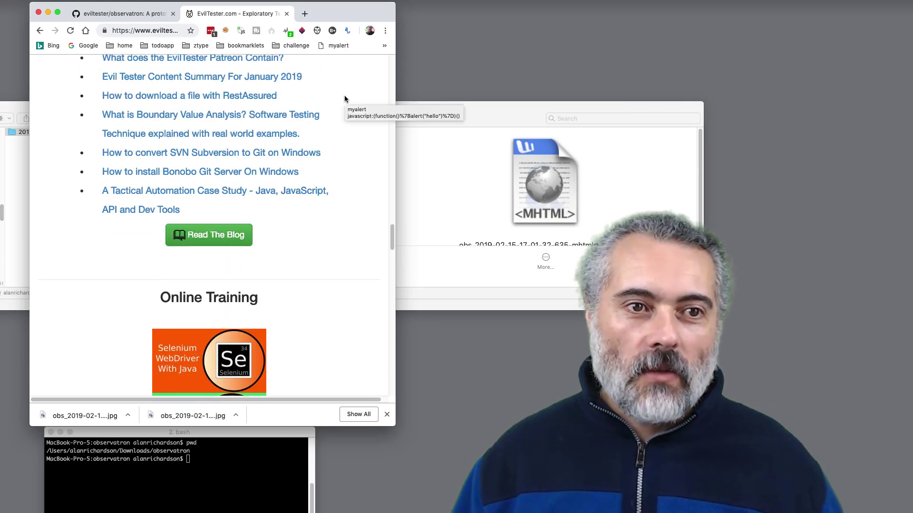
scroll(344, 95, down, 1)
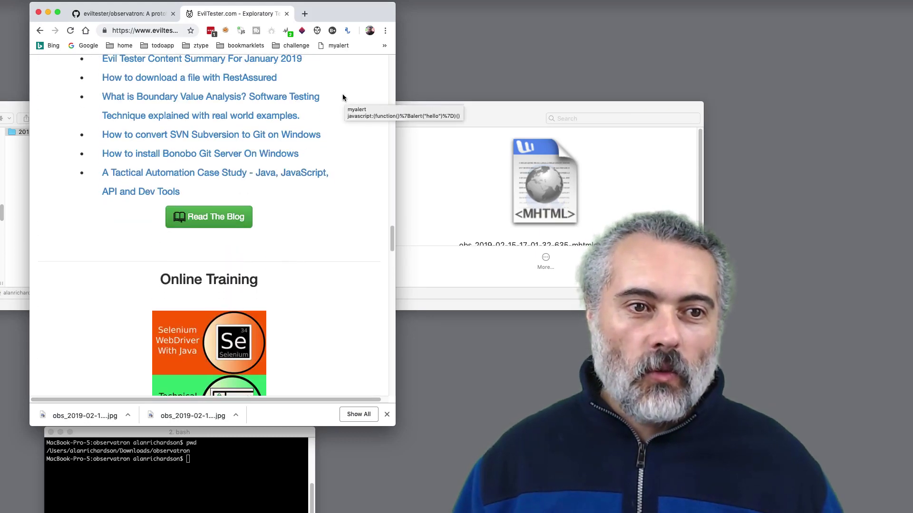
click(208, 219)
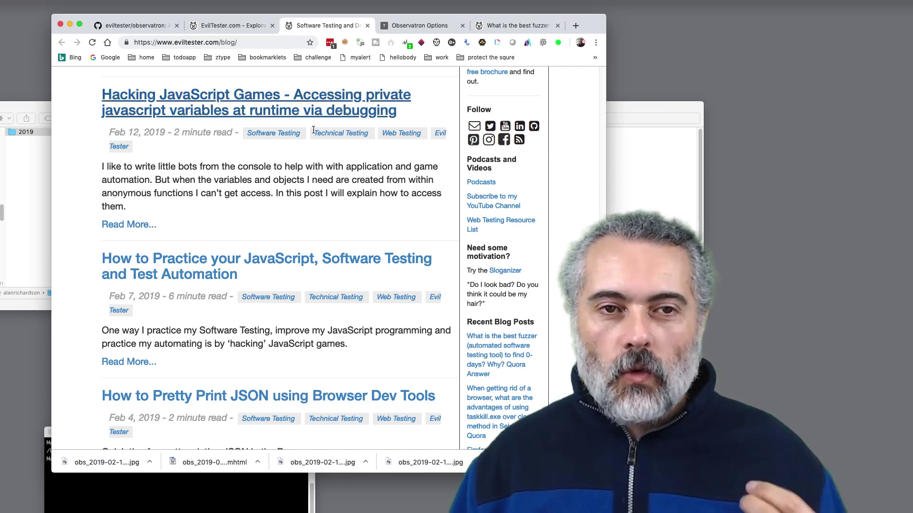
Scroll down through the blog posts and back up to the top.
scroll(259, 261, down, 5)
scroll(263, 259, down, 10)
scroll(265, 260, up, 20)
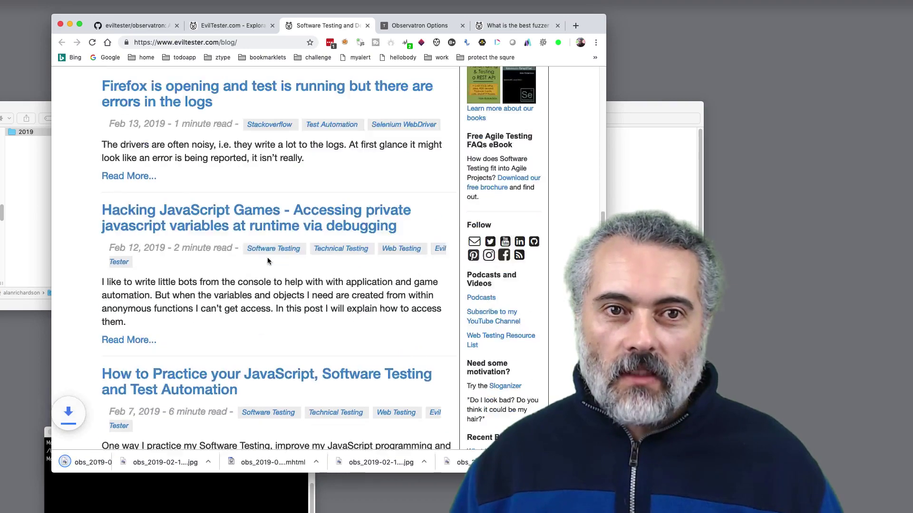
scroll(267, 261, up, 5)
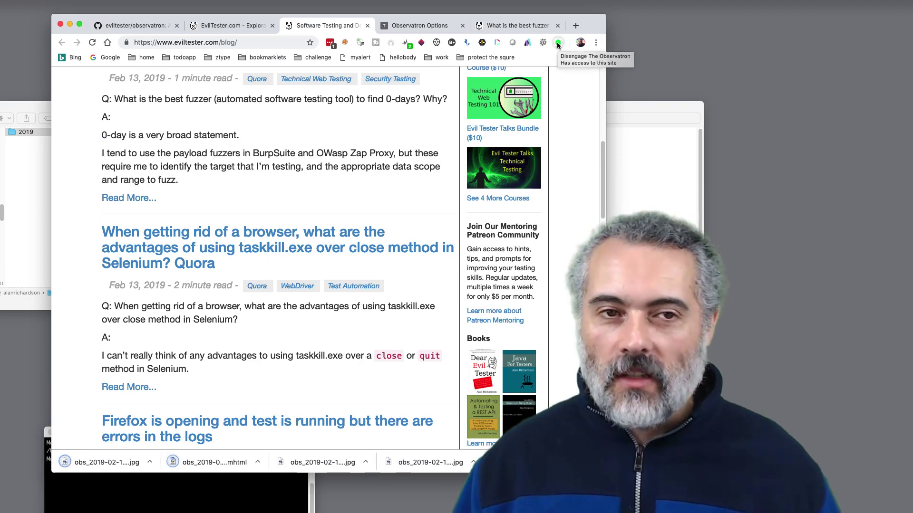
scroll(370, 130, up, 10)
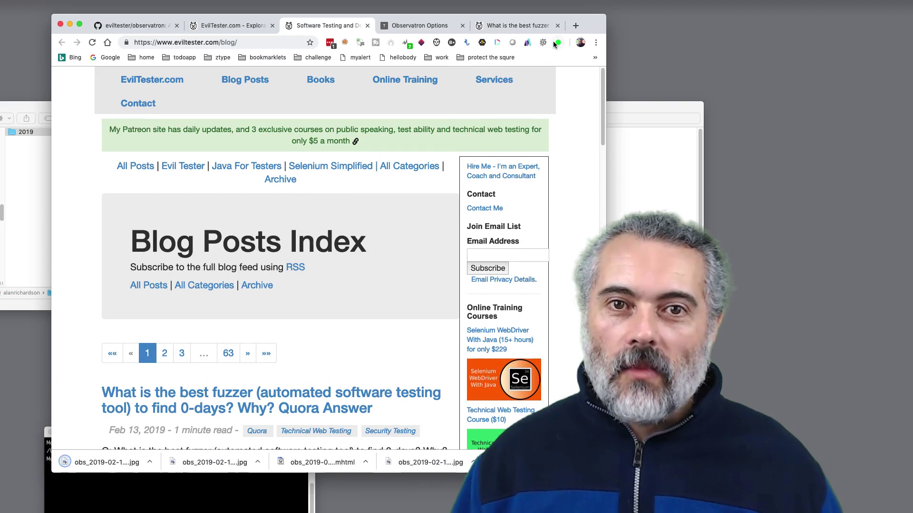
Open the newer blog-index .mhtml capture from the 15 folder in the browser via Open With.
click(616, 107)
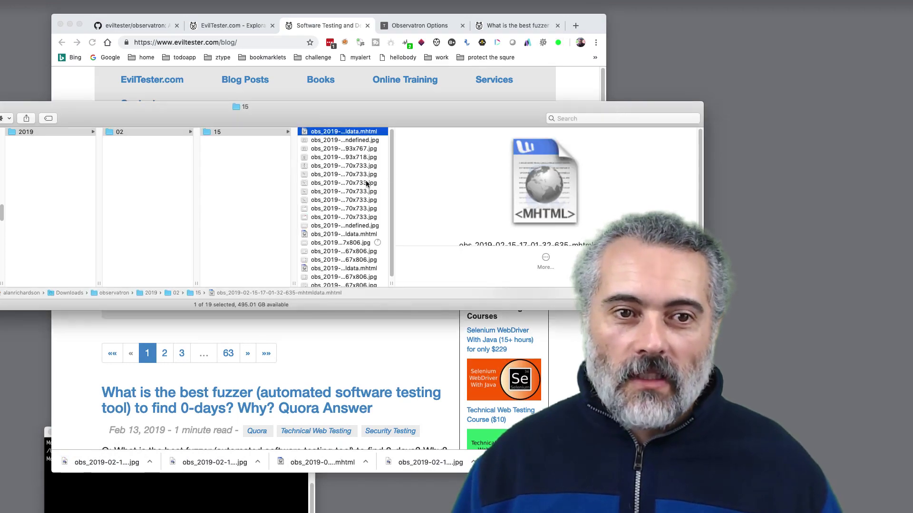
scroll(366, 183, down, 1)
click(346, 234)
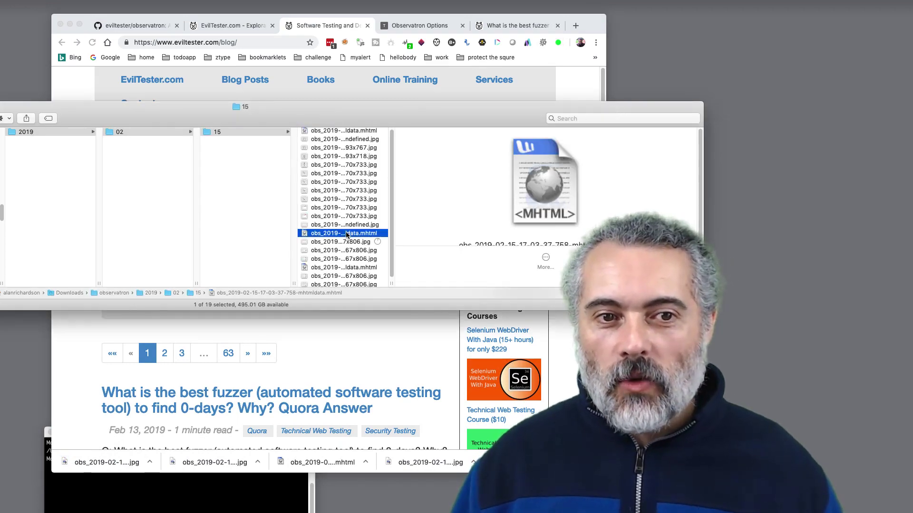
right_click(346, 234)
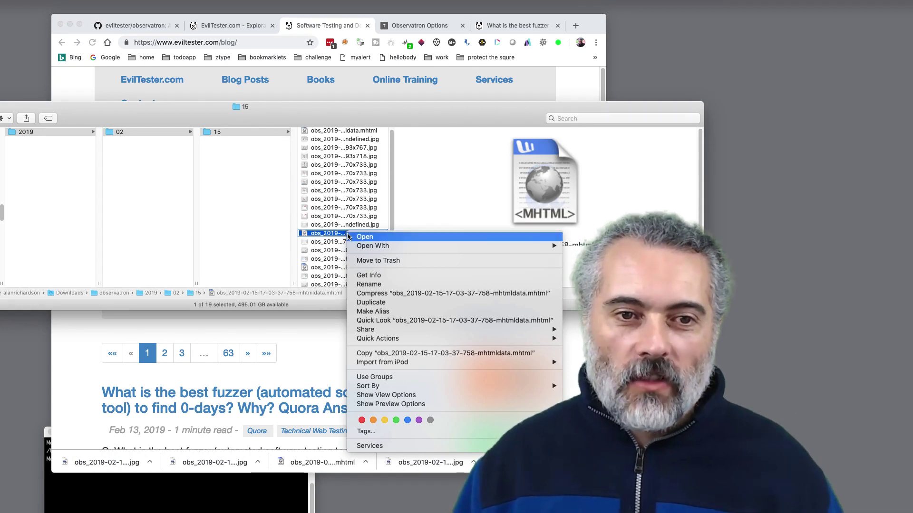
mouse_move(358, 245)
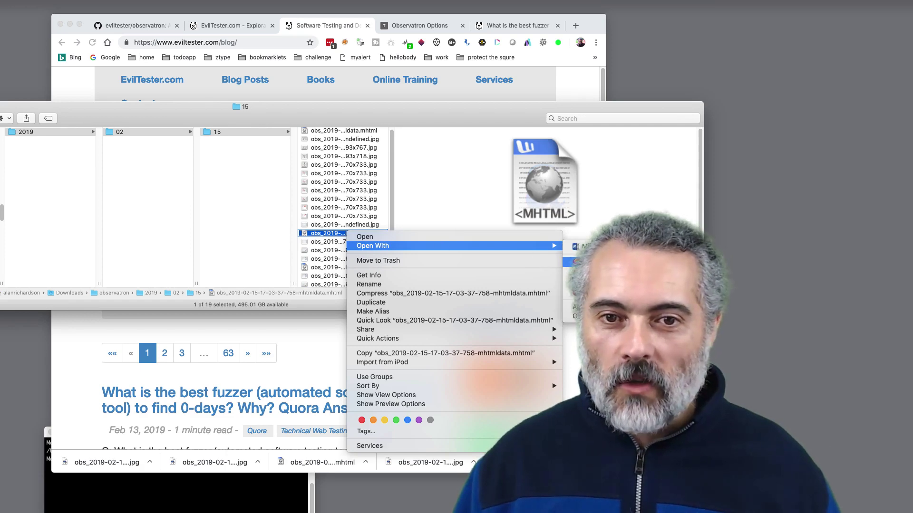
click(585, 262)
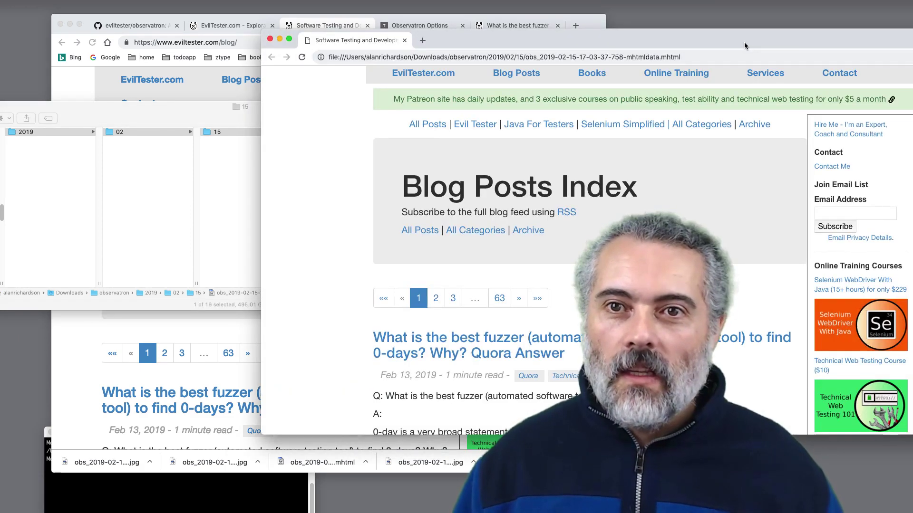
Scroll through the captured blog index page in Epic Privacy Browser.
drag(744, 46, 601, 29)
scroll(513, 152, down, 10)
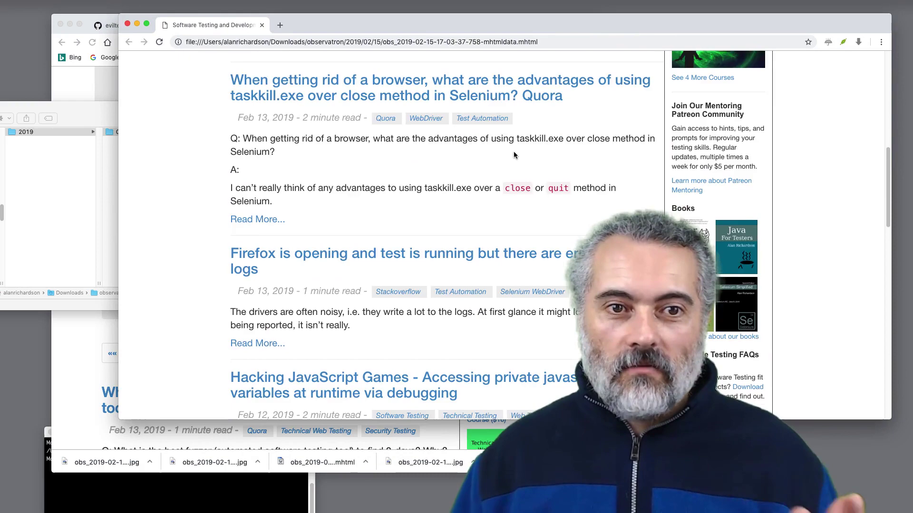
scroll(513, 151, down, 15)
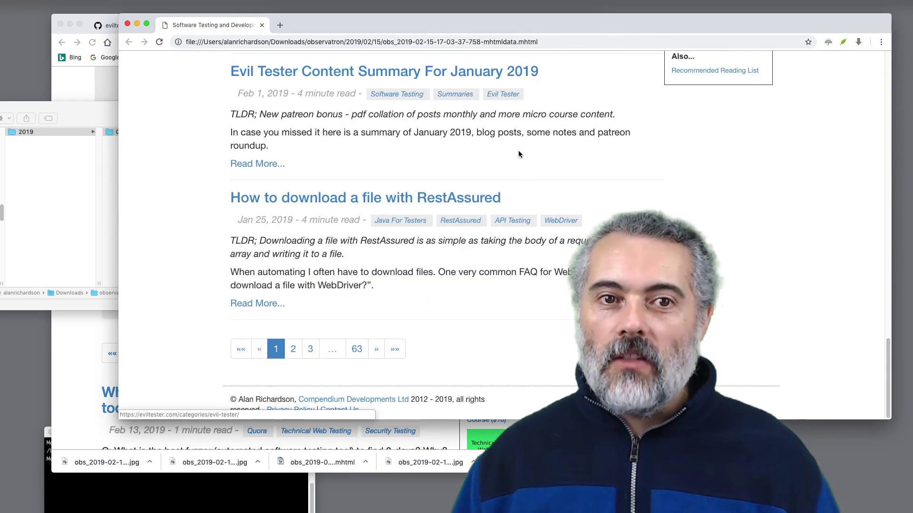
scroll(518, 150, up, 15)
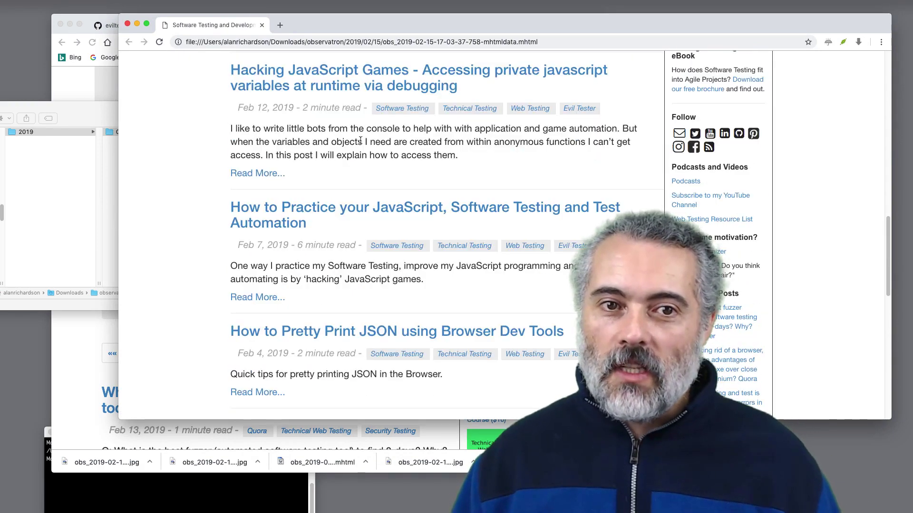
Select some post text and use Inspect to view the saved page's HTML structure.
drag(360, 141, 446, 155)
right_click(501, 161)
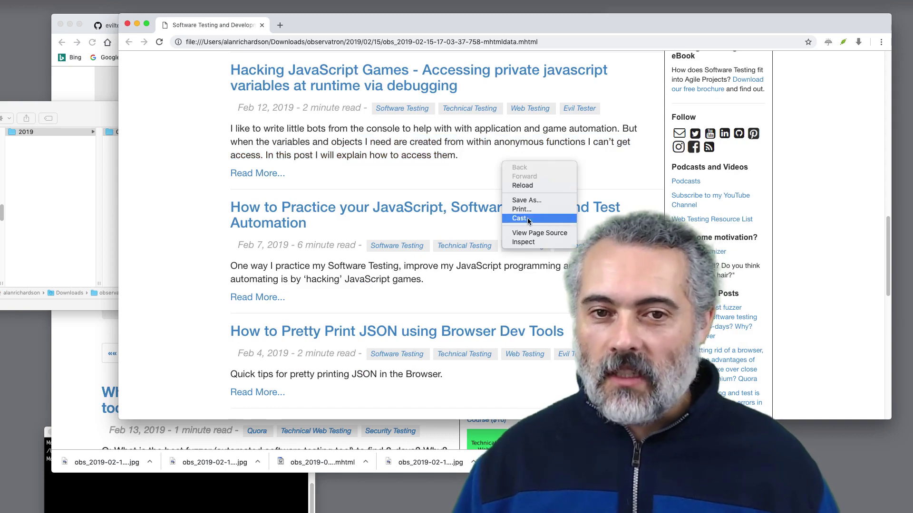
click(528, 242)
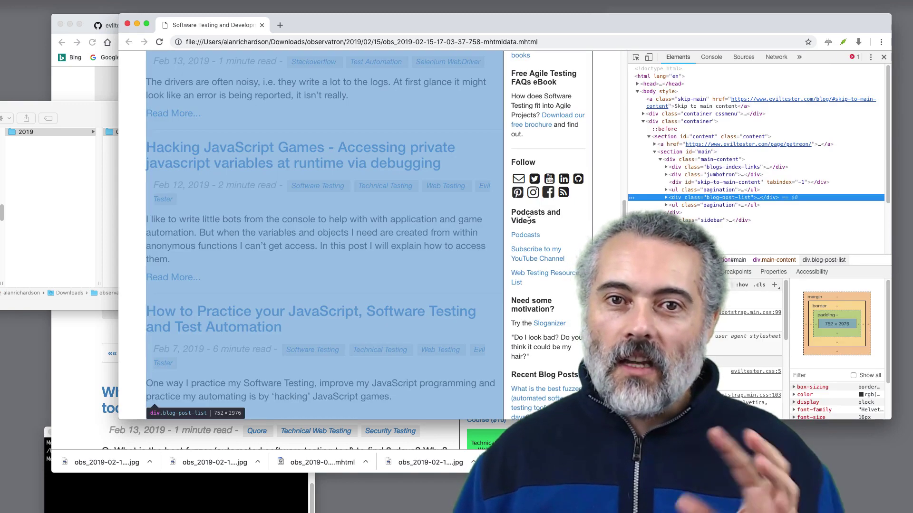
click(437, 129)
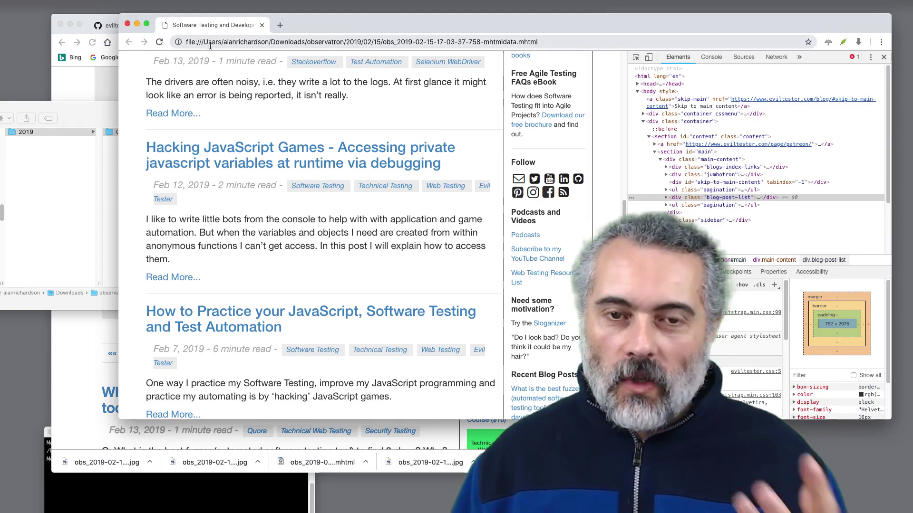
Close the saved-page window, preview the newest screenshot and MHTML captures, then return to Chrome.
click(127, 24)
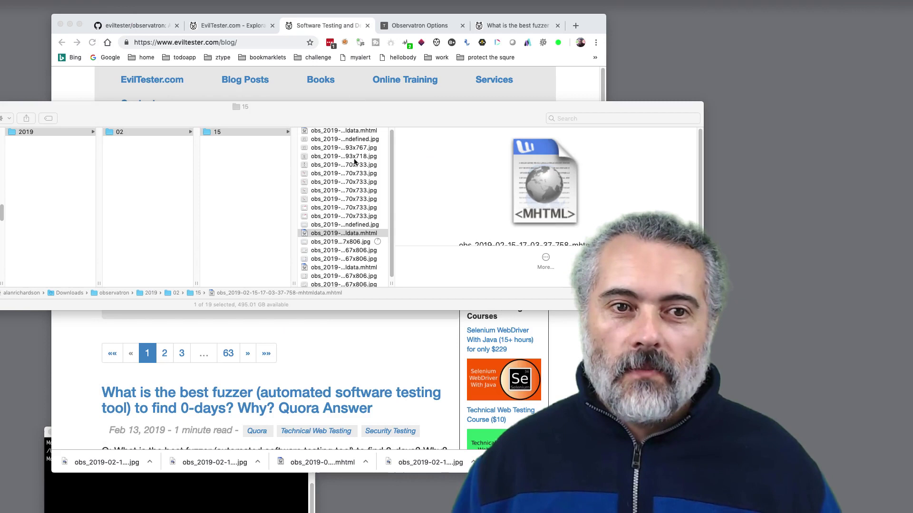
click(354, 243)
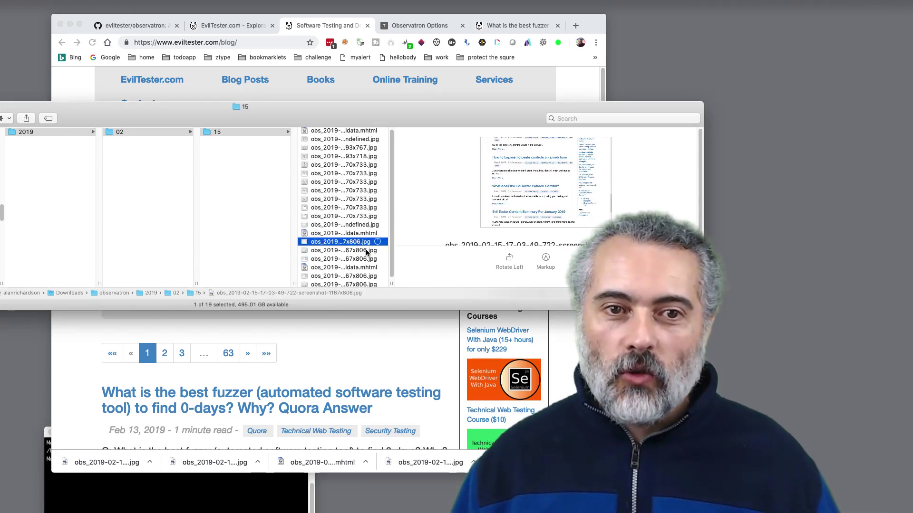
click(367, 251)
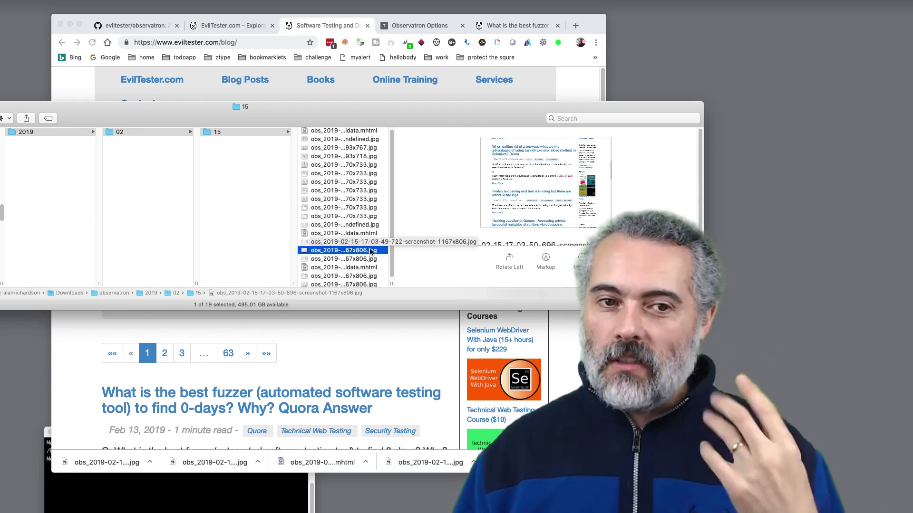
click(370, 259)
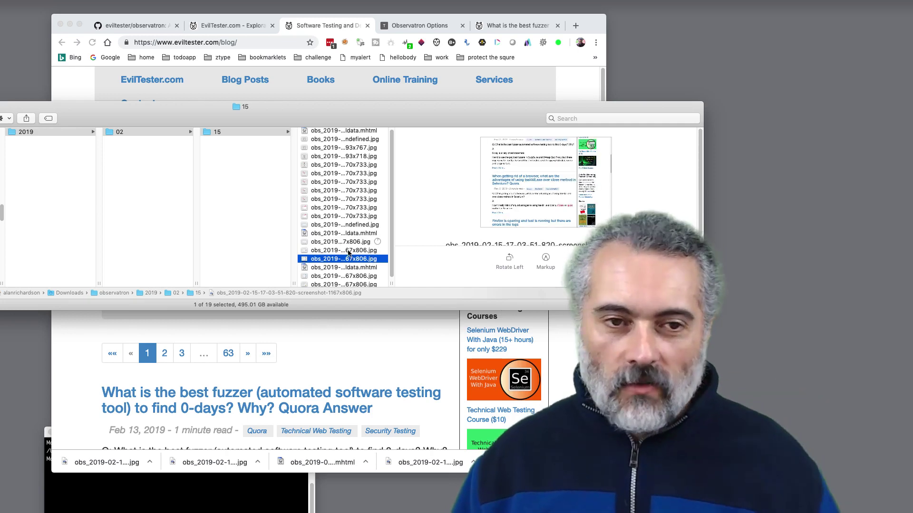
click(350, 269)
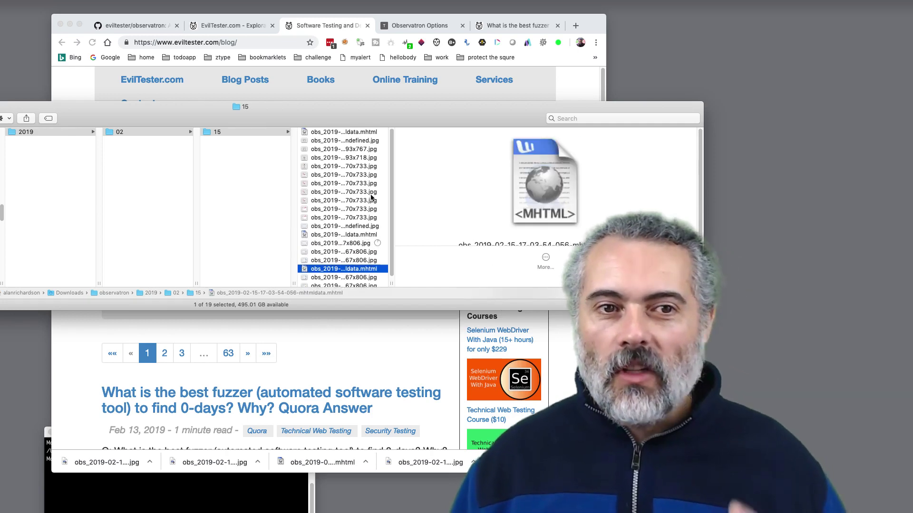
scroll(378, 227, down, 1)
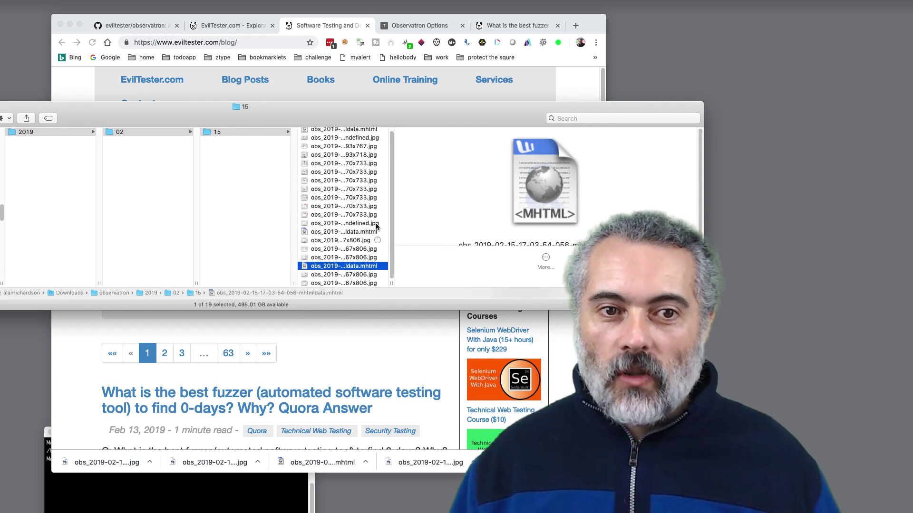
click(365, 333)
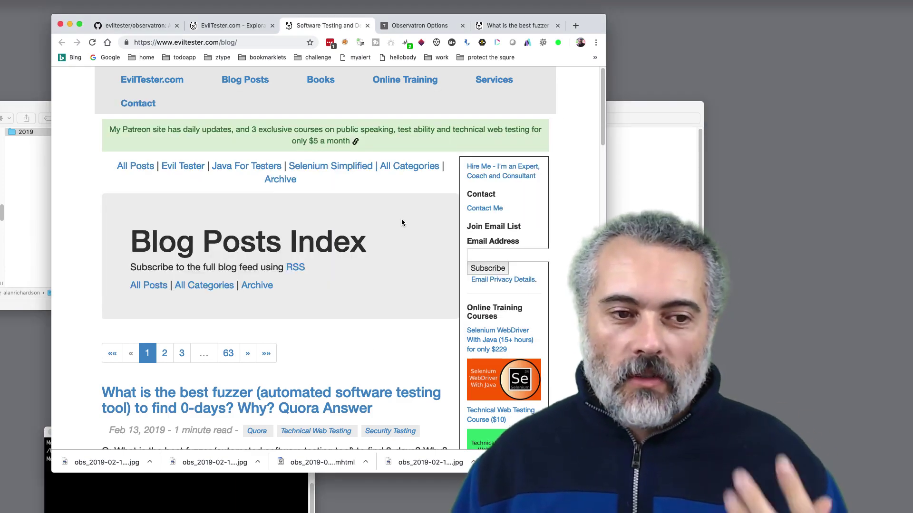
Open Observatron's Options page from its toolbar icon and zoom it to 250%.
scroll(394, 200, down, 10)
scroll(390, 186, down, 3)
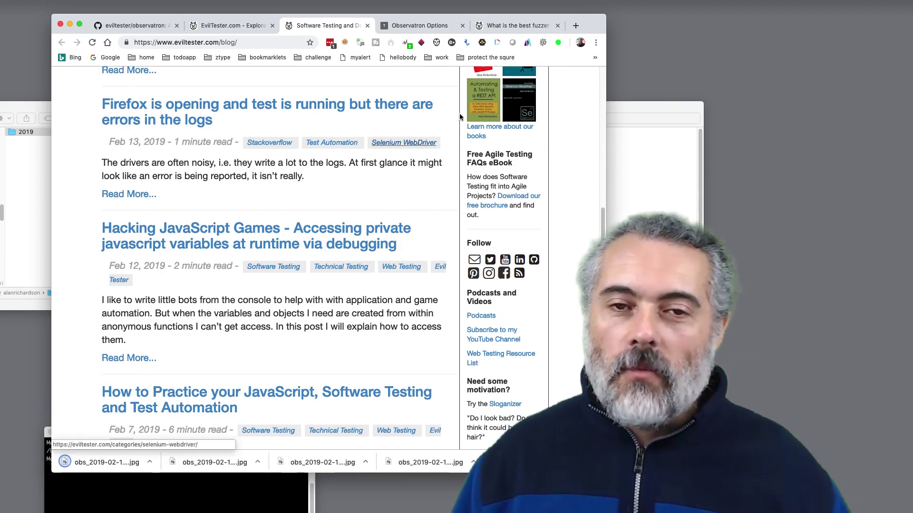
right_click(558, 42)
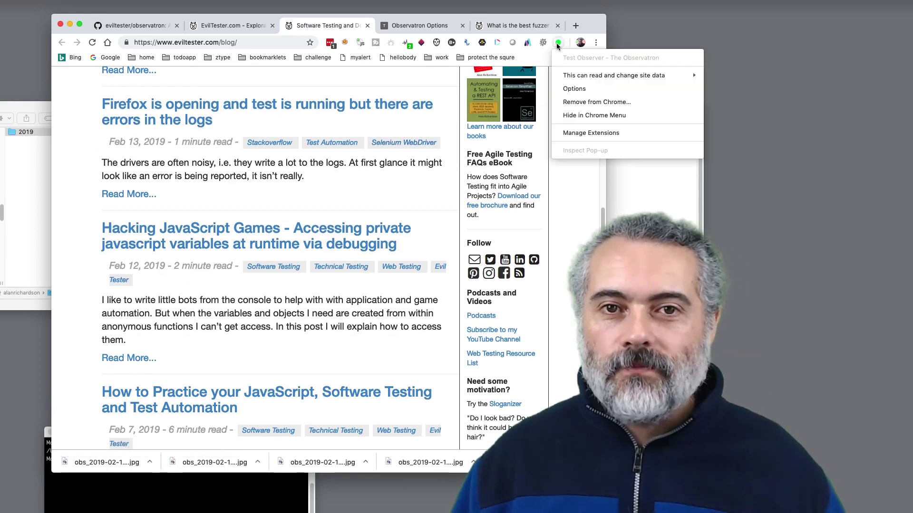
click(575, 88)
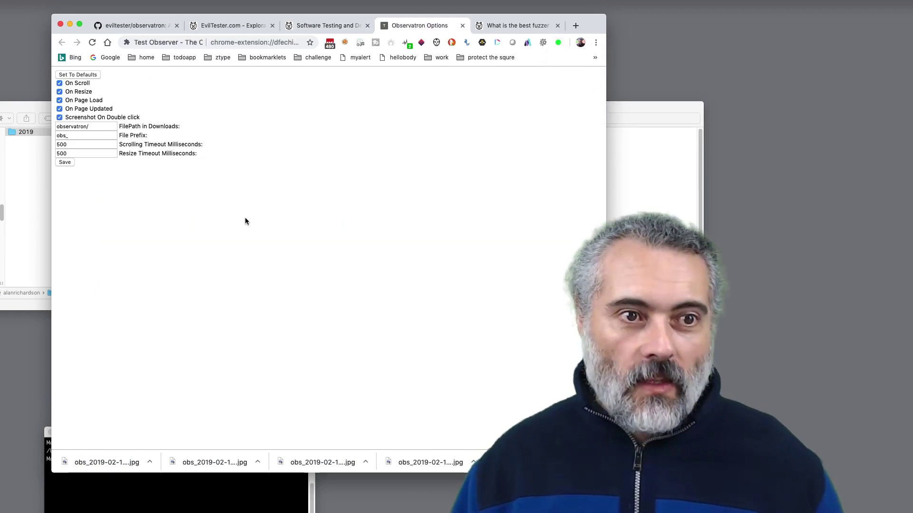
key(super+equal)
key(super+equal)
key(super+equal)
key(super+equal)
key(super+equal)
key(super+equal)
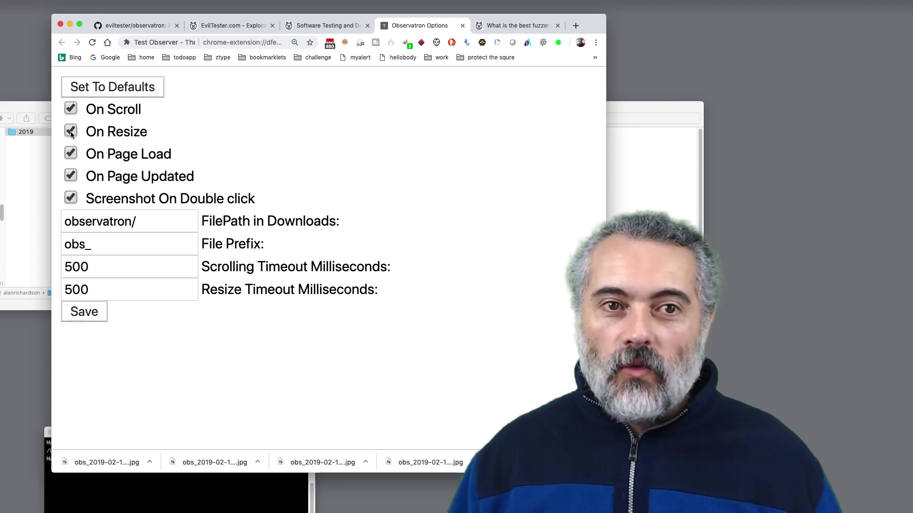
Switch to the fuzzer post, shrink the window, preview the latest jpg captures, and return to Chrome.
click(518, 25)
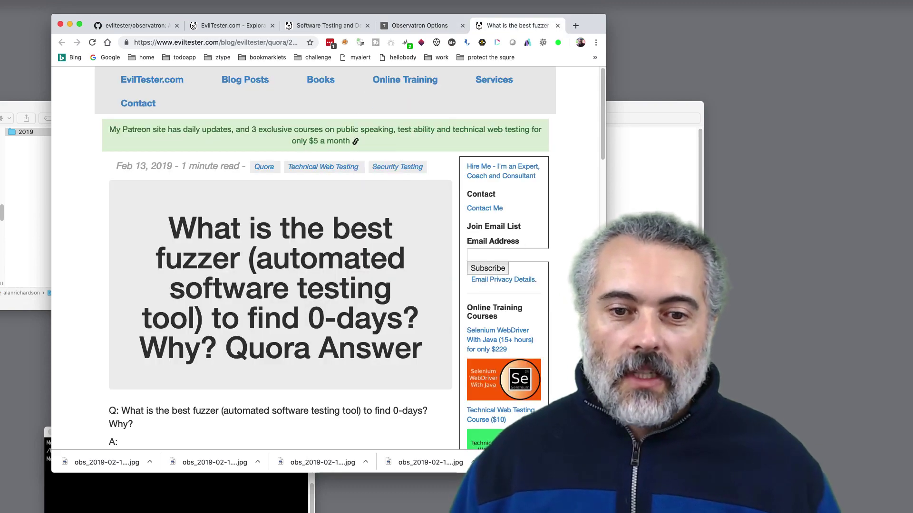
drag(605, 472, 508, 490)
click(516, 112)
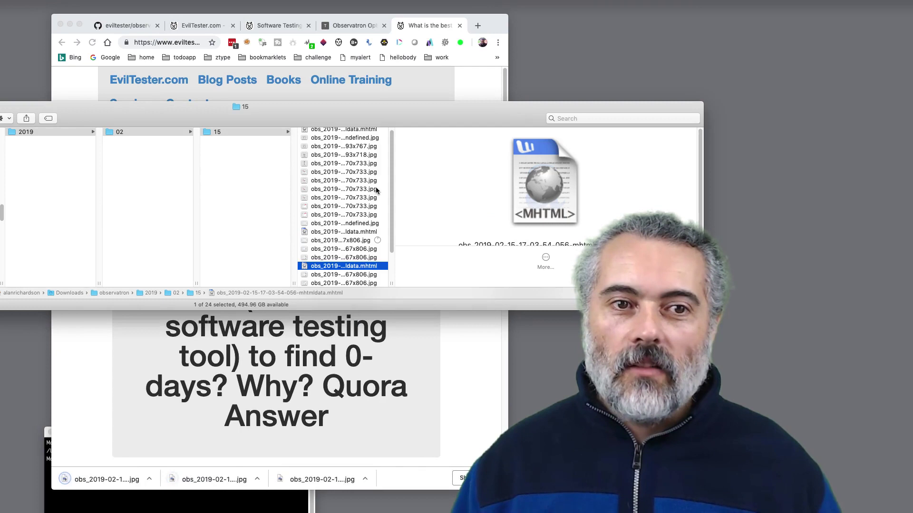
scroll(364, 223, down, 2)
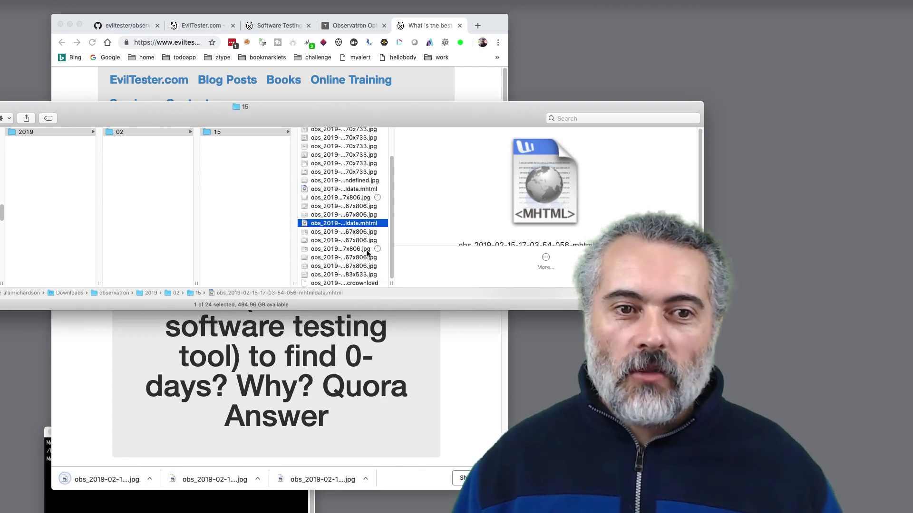
click(352, 275)
click(361, 283)
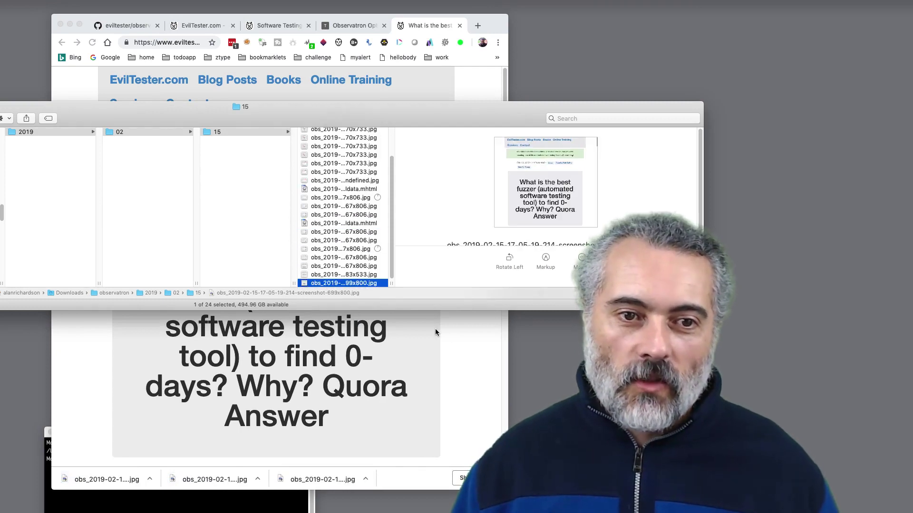
click(422, 71)
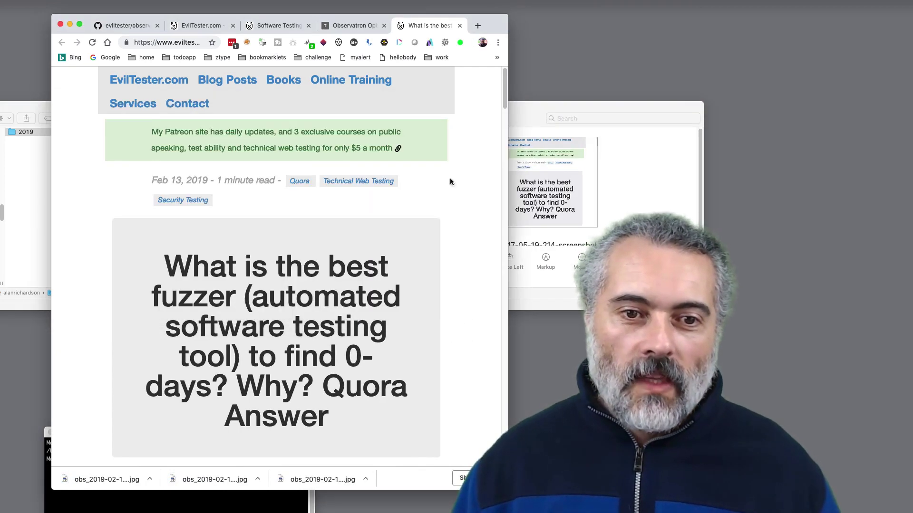
Turn off On Scroll capturing in the Observatron options and save the settings.
click(352, 25)
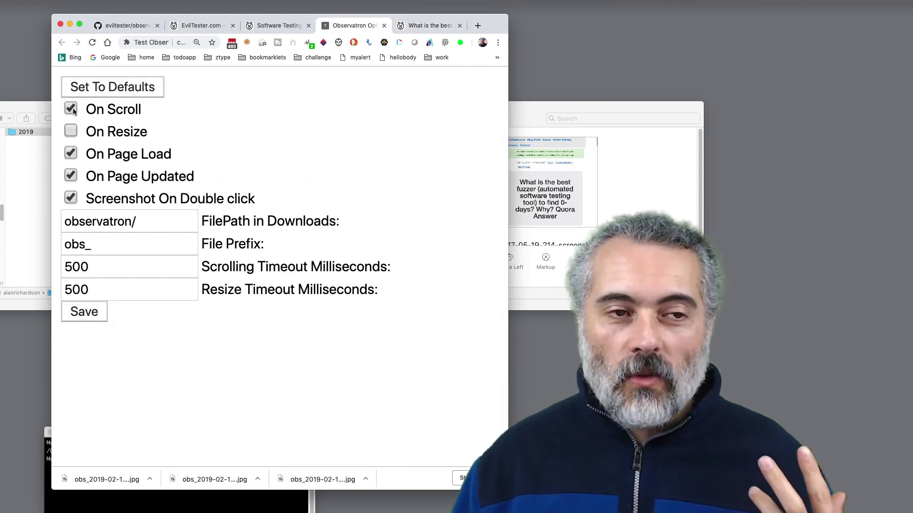
click(71, 108)
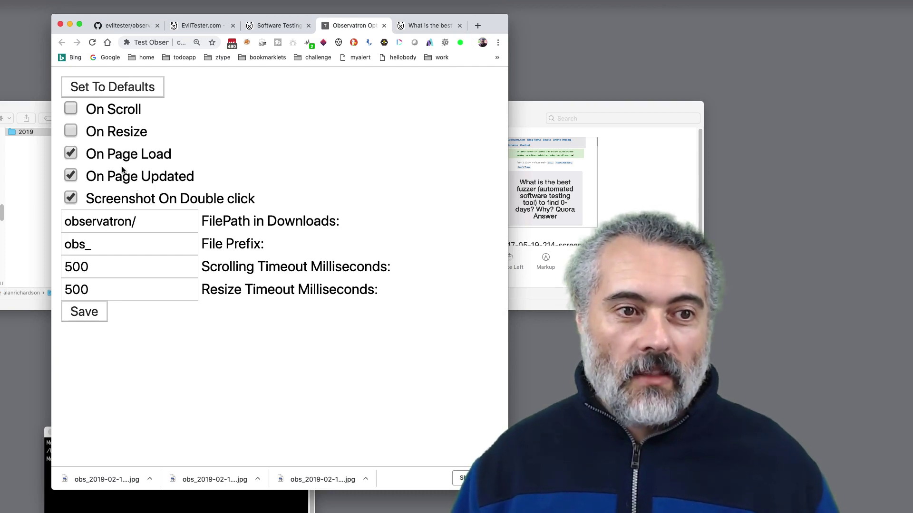
click(74, 268)
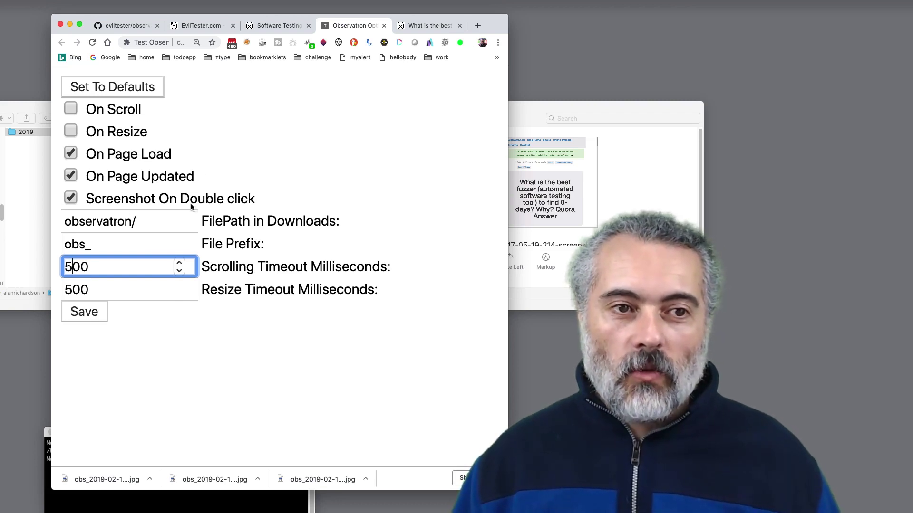
click(88, 314)
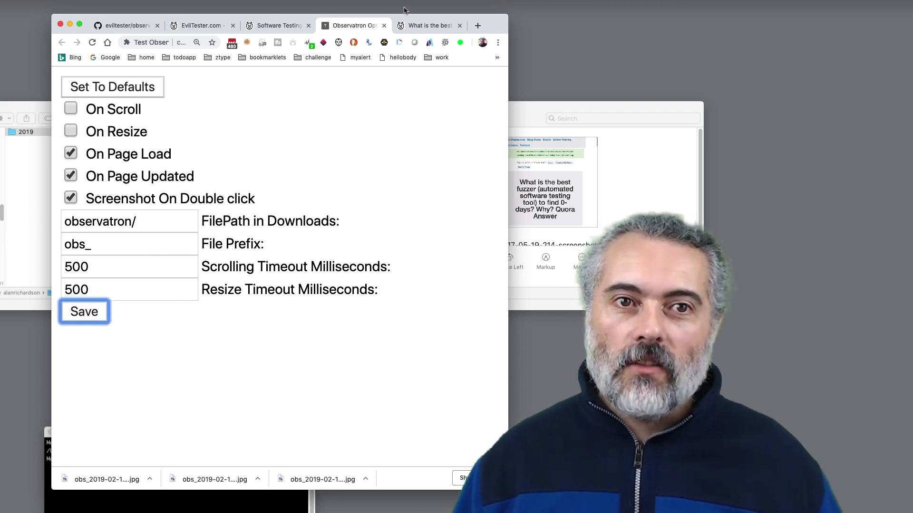
Open EvilTester's Books page from the article's site menu and scroll to the Migrating Selenium 1 to Selenium 2 section.
click(398, 26)
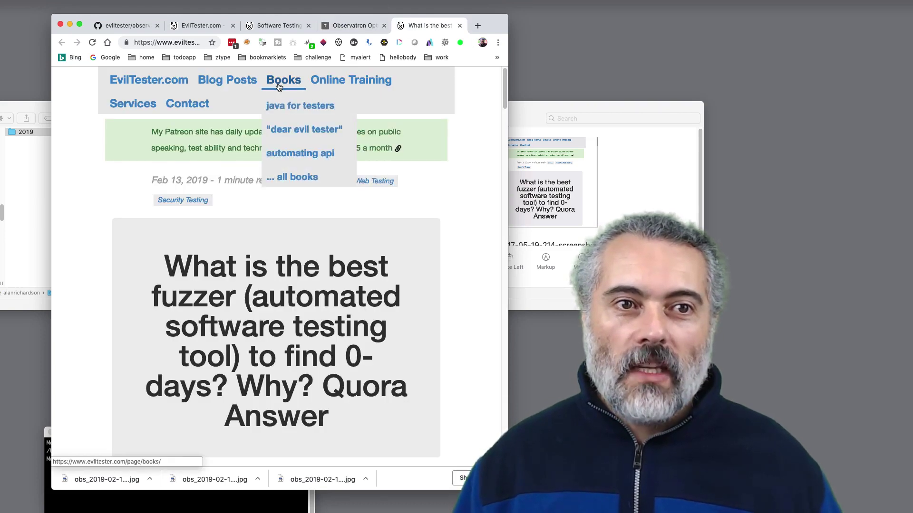
super+click(351, 80)
click(442, 22)
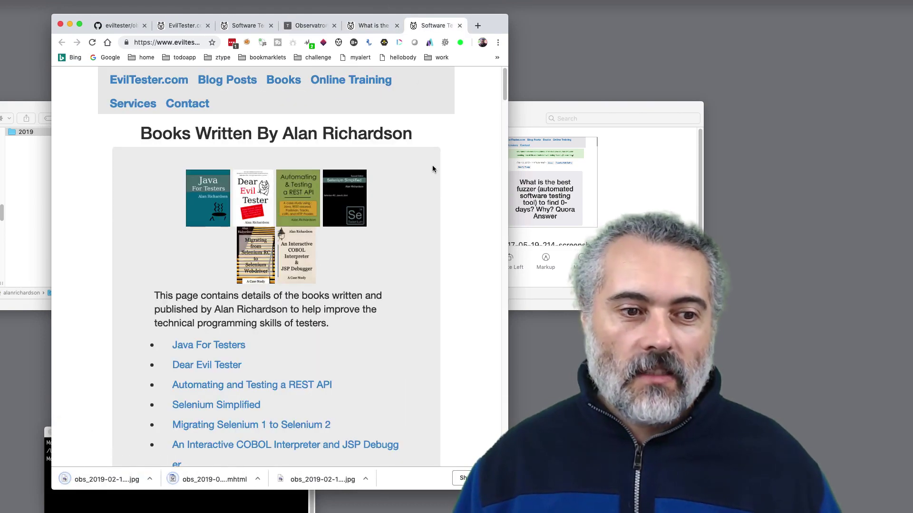
scroll(424, 204, down, 10)
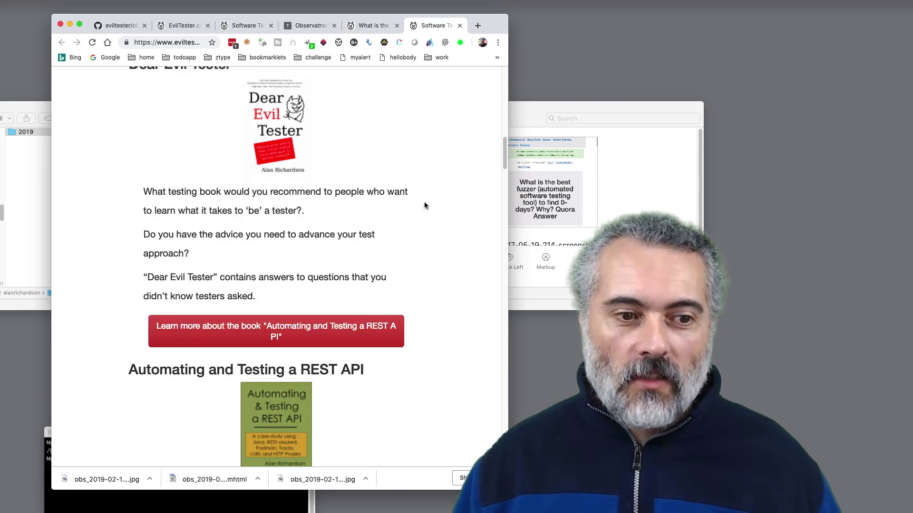
scroll(424, 202, down, 15)
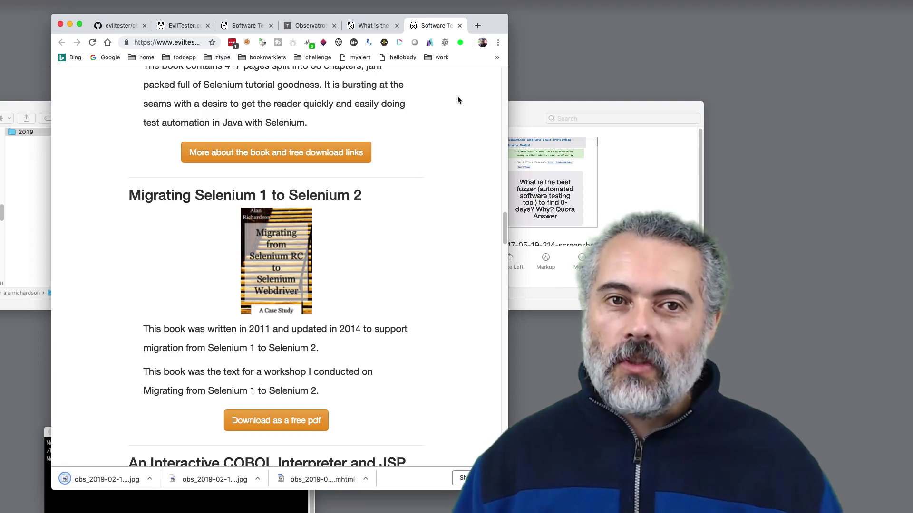
Preview the newest screenshot captures and the MHTML capture in the 15 folder.
click(533, 107)
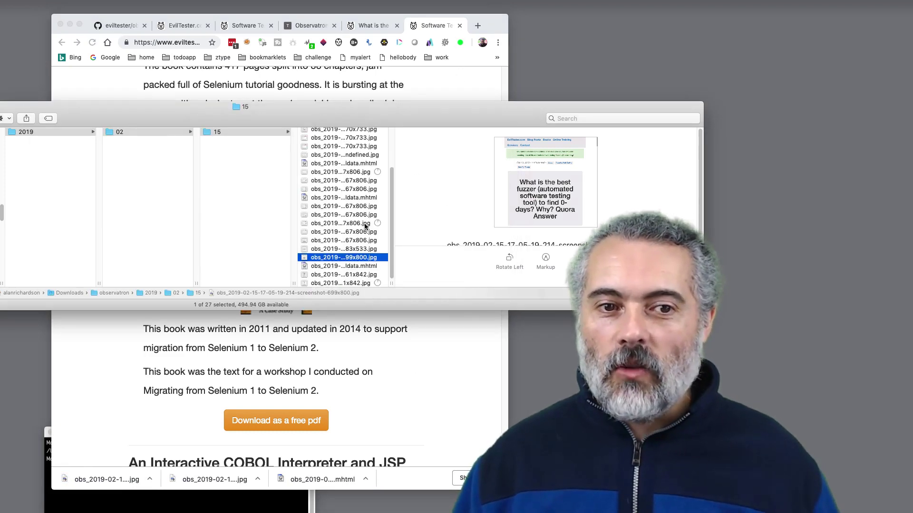
click(360, 274)
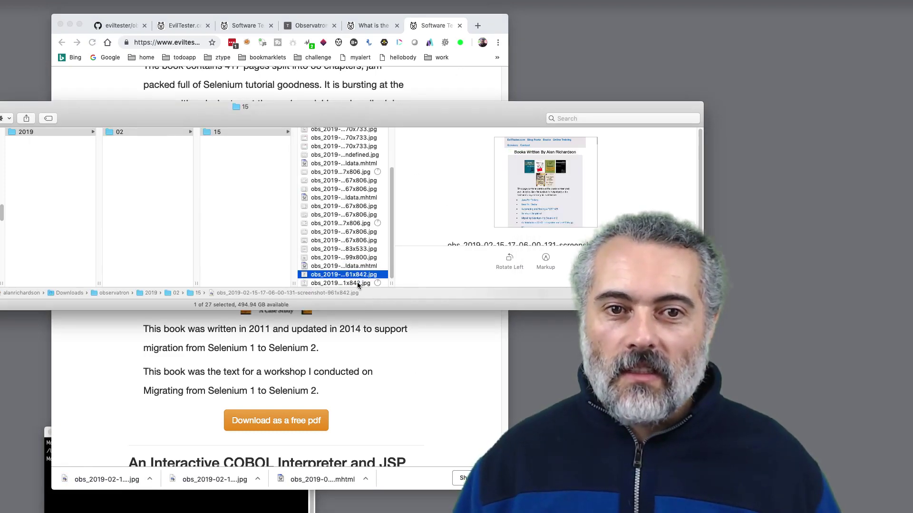
click(358, 284)
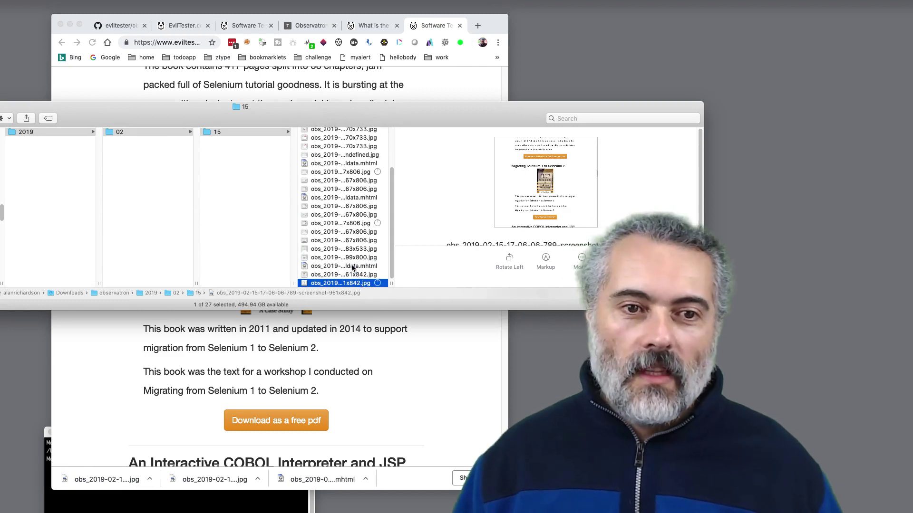
click(352, 266)
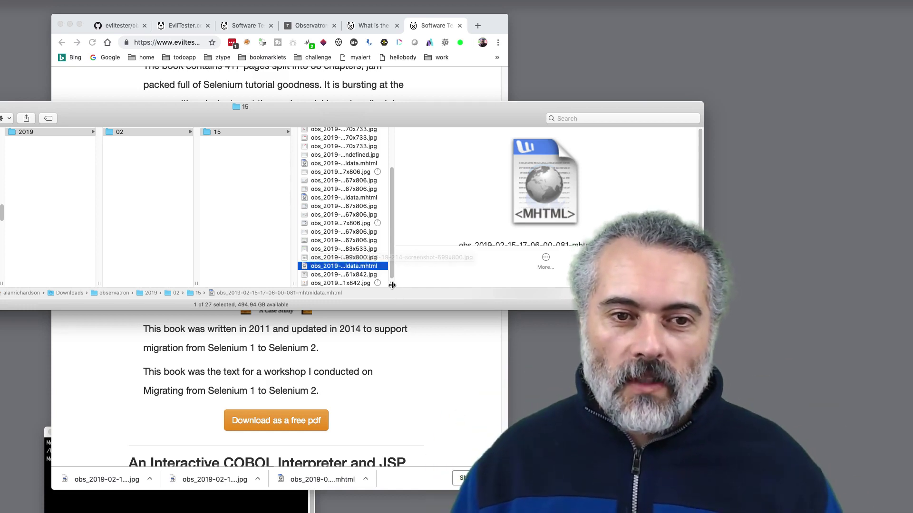
Widen the file list column to show full filenames, then check the 05-17-389 screenshot and 06-00-081 MHTML captures.
drag(391, 283, 439, 277)
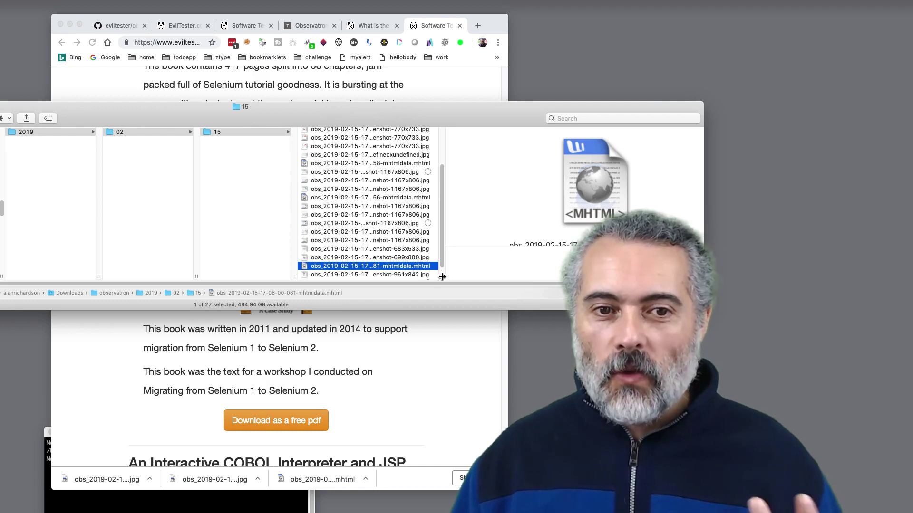
double_click(447, 279)
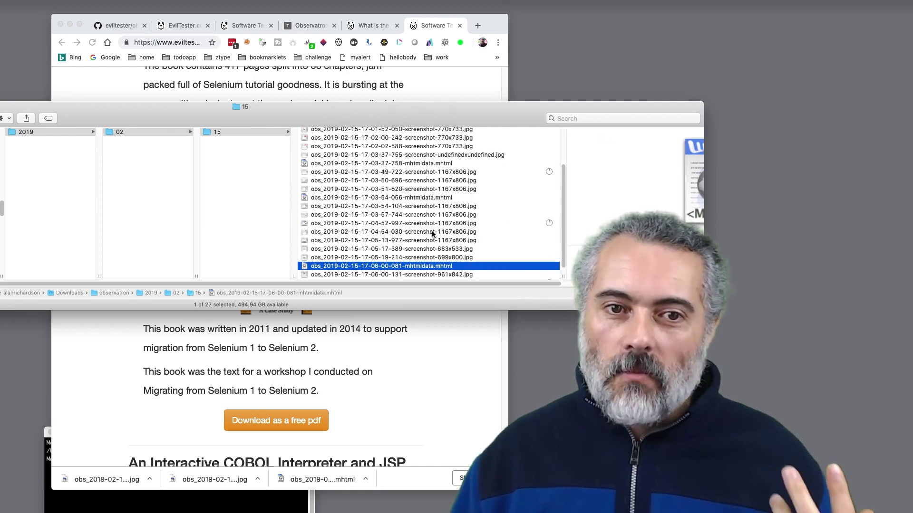
click(435, 250)
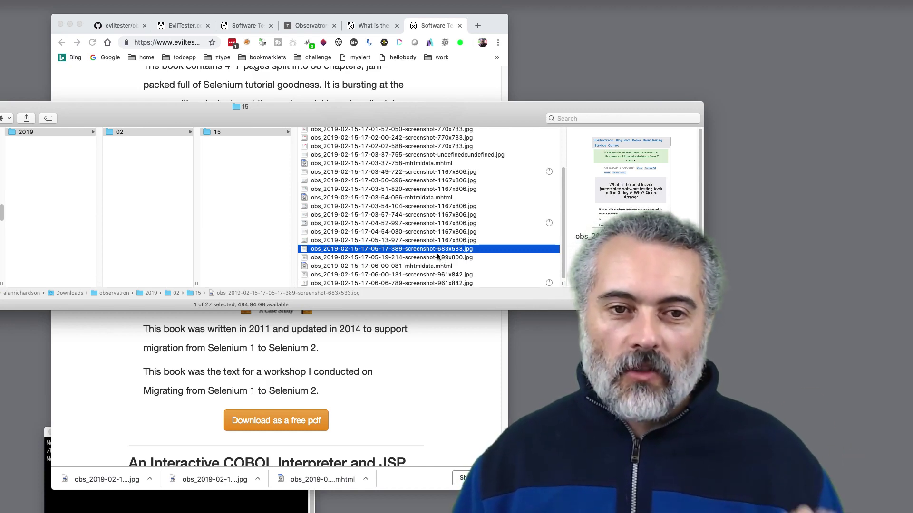
click(430, 267)
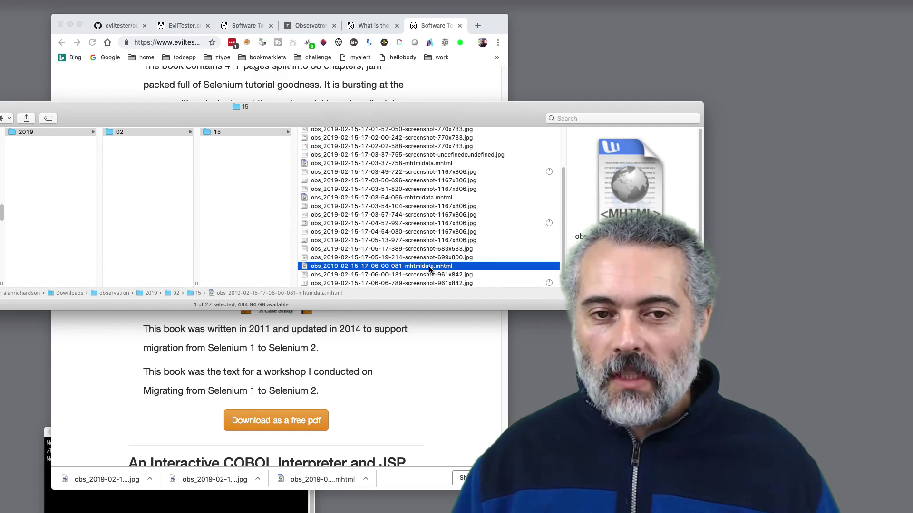
right_click(428, 267)
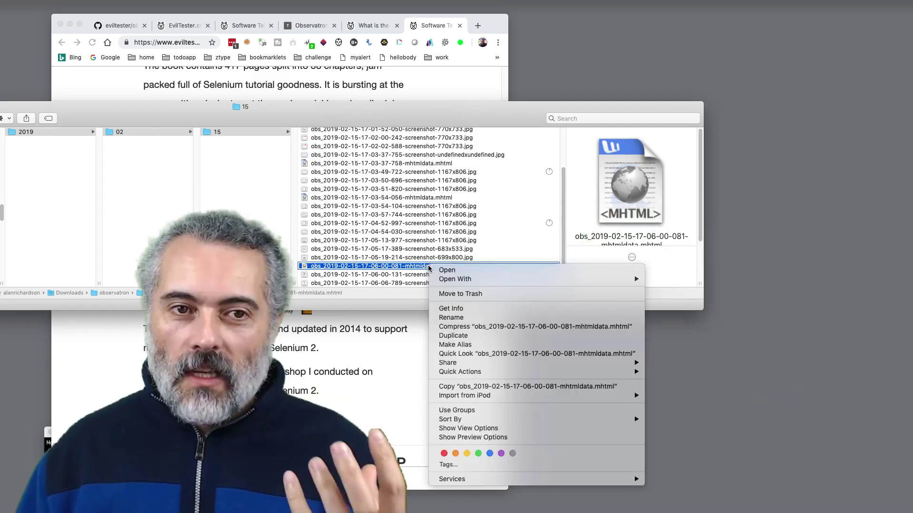
mouse_move(446, 279)
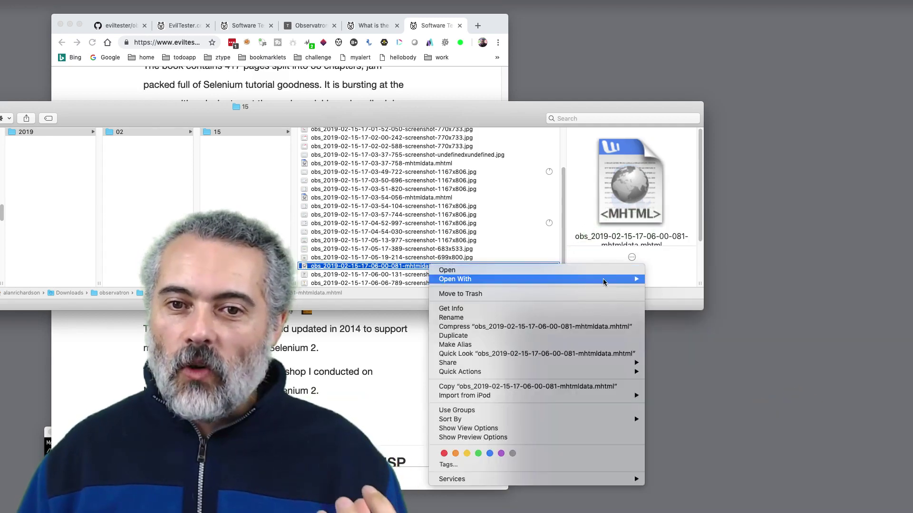
click(668, 295)
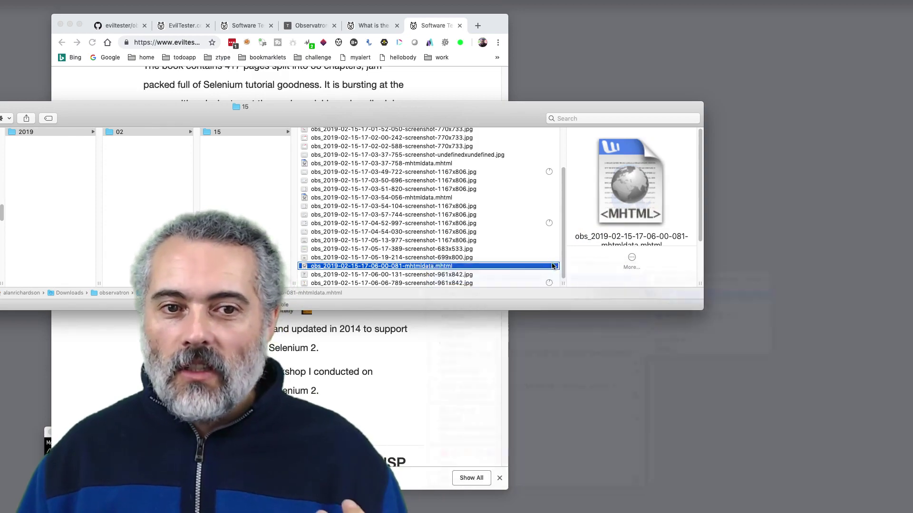
scroll(531, 304, down, 20)
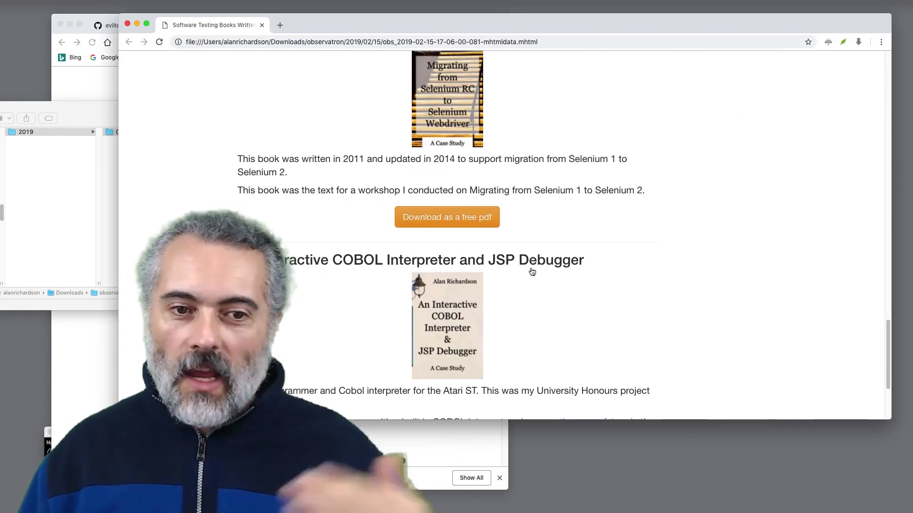
scroll(535, 269, down, 4)
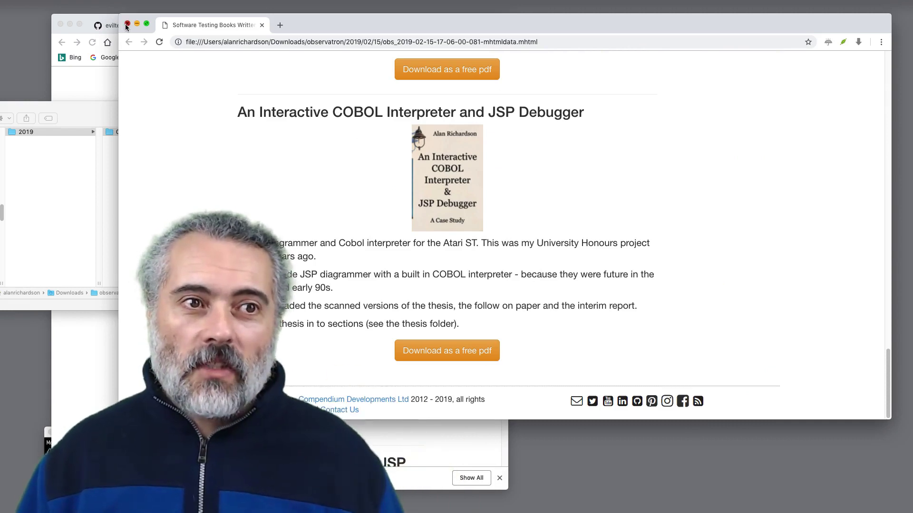
key(super+q)
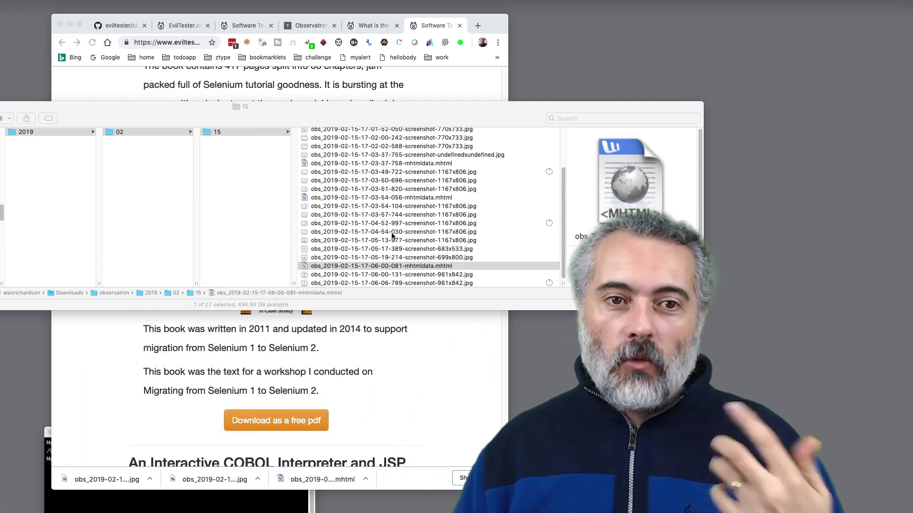
Scroll through the complete list of captured files, then bring Chrome's Books page back to the front.
scroll(414, 227, up, 1)
scroll(414, 228, up, 1)
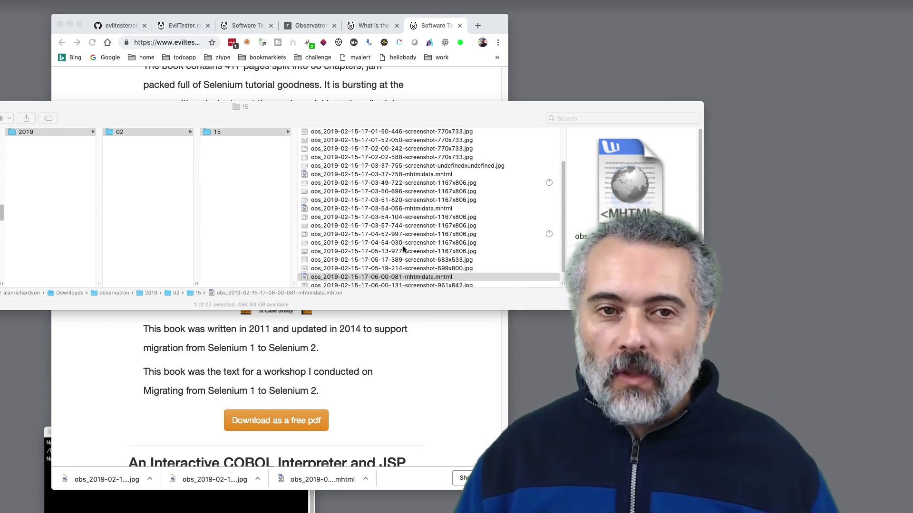
scroll(403, 247, up, 5)
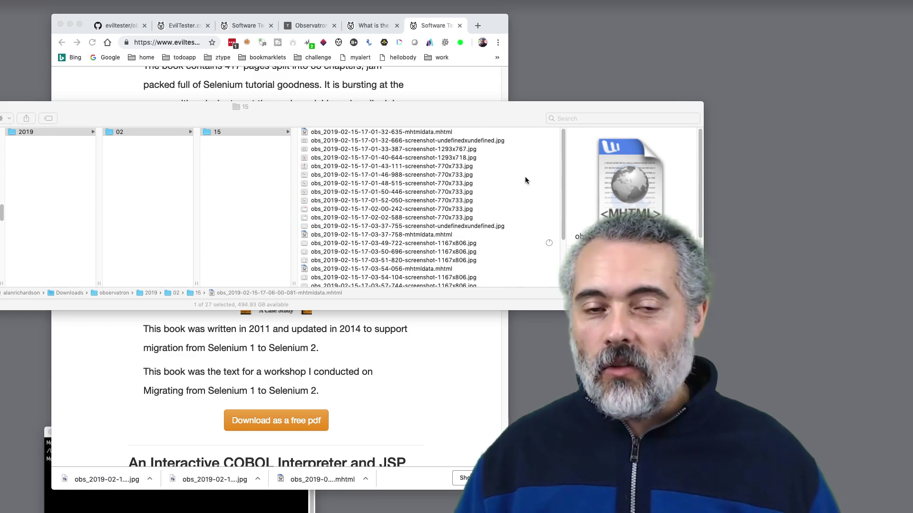
scroll(490, 213, down, 5)
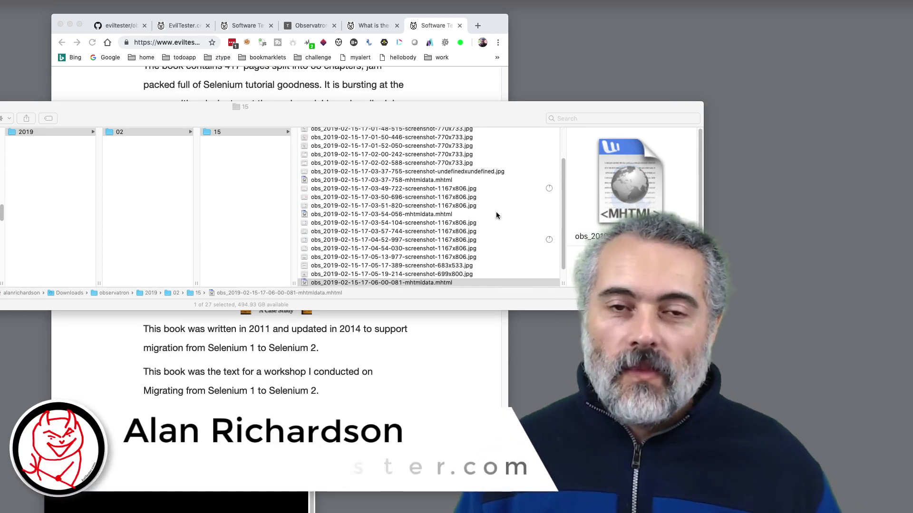
click(459, 85)
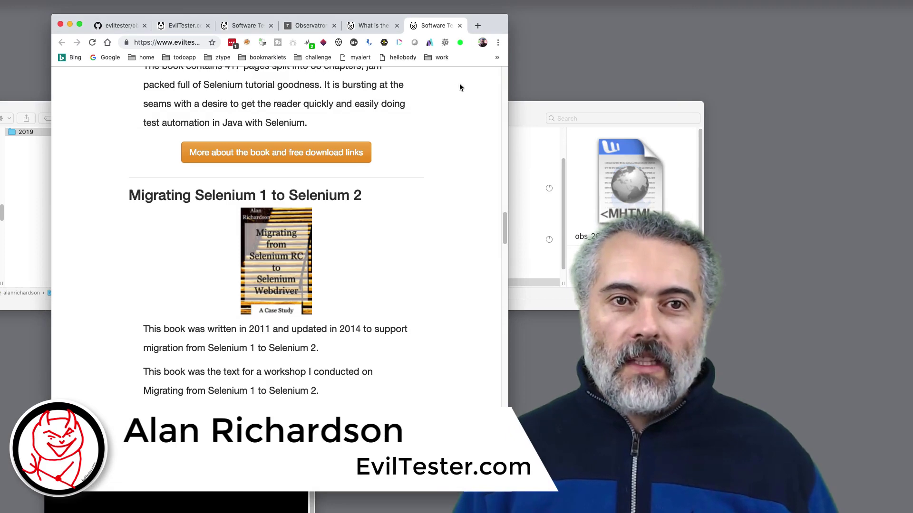
Show the eviltester/observatron GitHub repository page and zoom the browser window to fill the screen.
click(137, 24)
scroll(338, 118, up, 15)
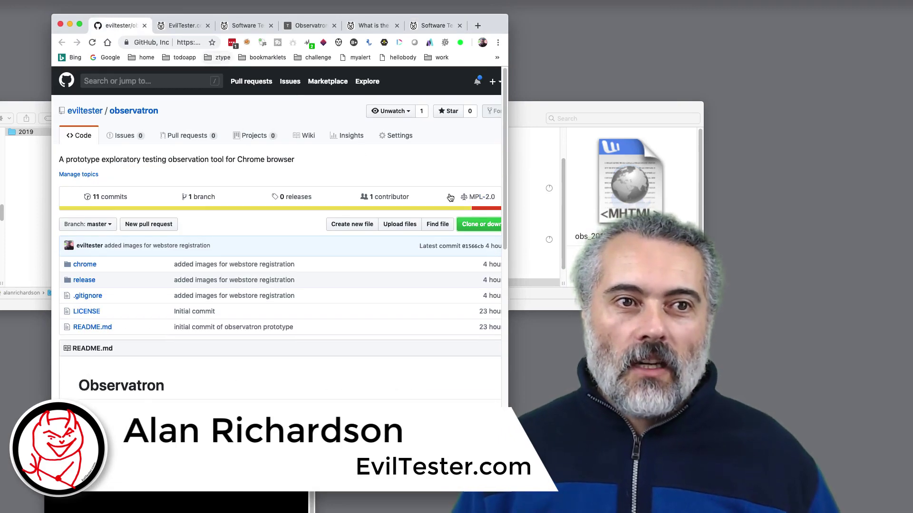
double_click(508, 163)
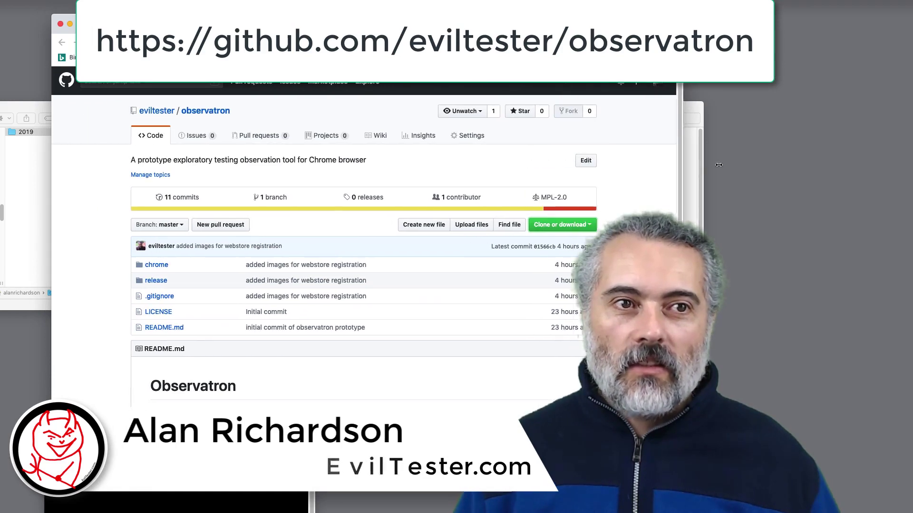